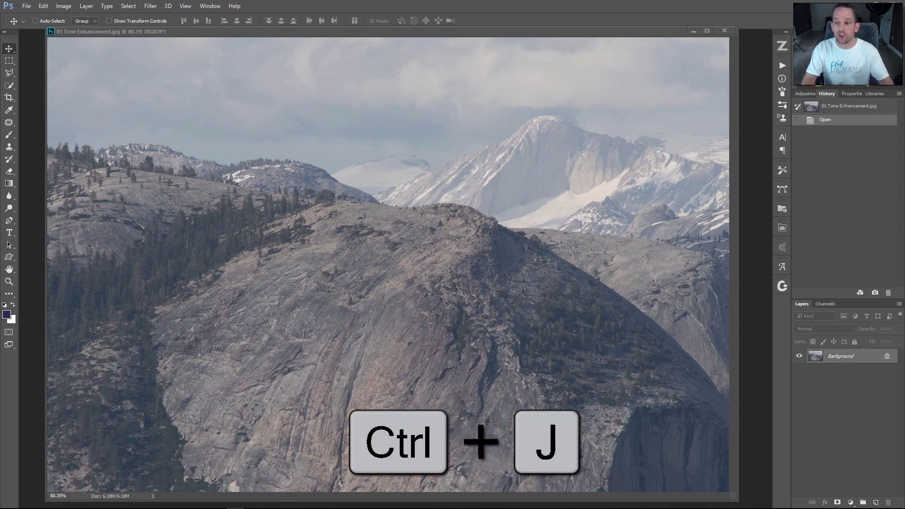
- Copy the photo to a new layer and in Camera Raw raise Highlights, Contrast and Whites while checking clipping
key(ctrl+j)
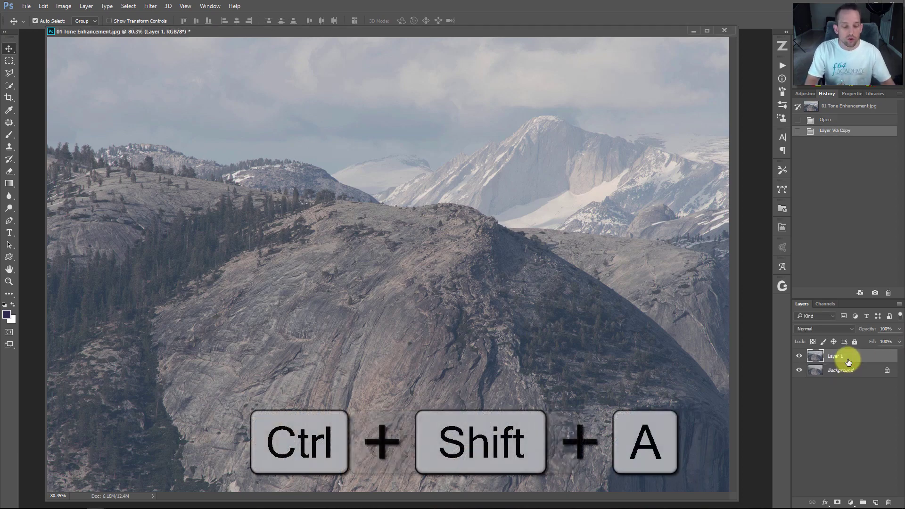
key(ctrl+shift+a)
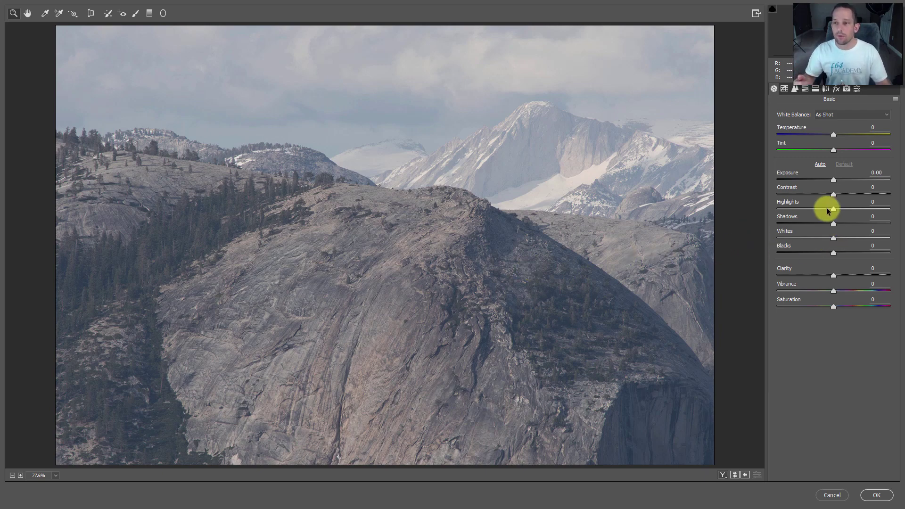
drag(833, 208, 792, 226)
drag(835, 195, 862, 196)
key(alt)
drag(835, 238, 814, 254)
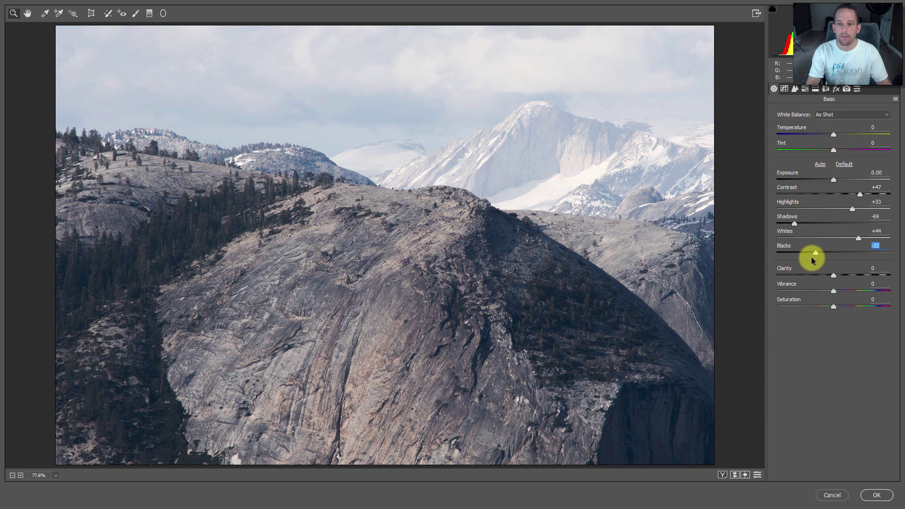
- Compare the Camera Raw tone edits against the default settings, then restore them
click(757, 476)
click(757, 475)
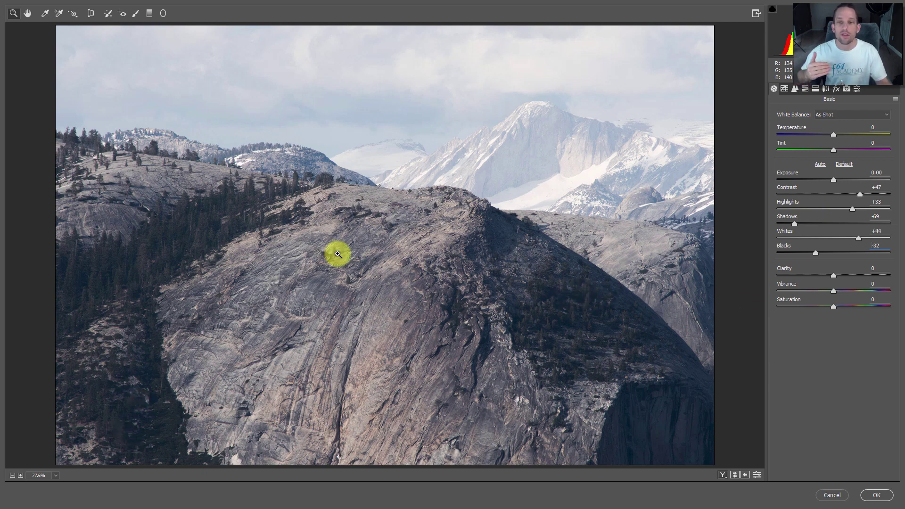
click(757, 474)
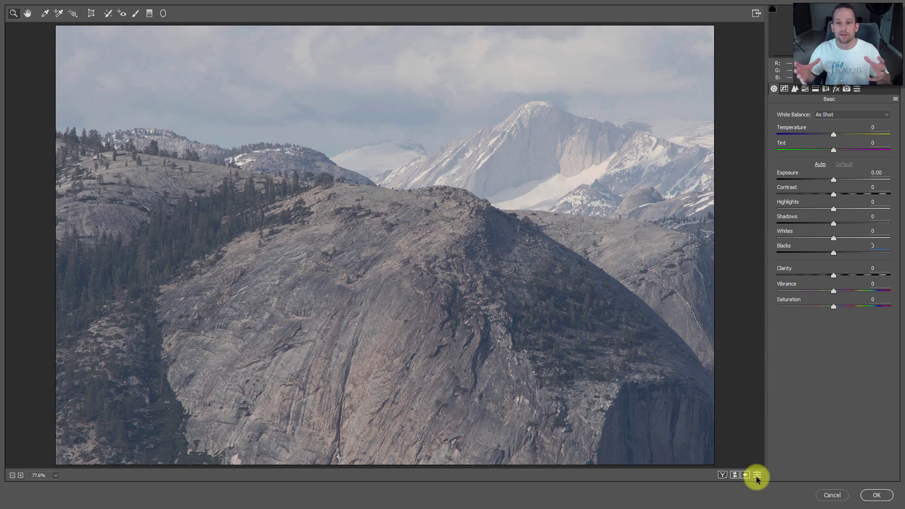
click(757, 475)
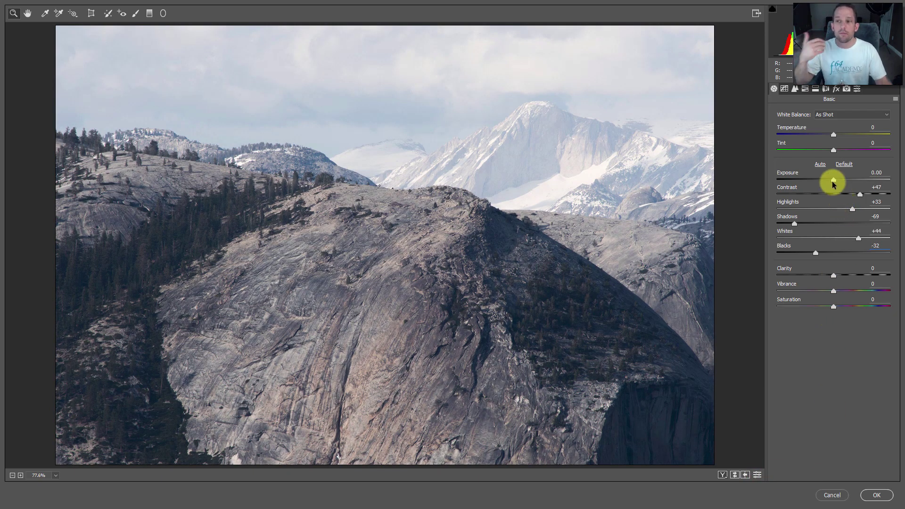
- Reset Exposure and Saturation to 0 and apply the Camera Raw filter to Layer 1
mouse_move(833, 179)
mouse_down()
mouse_move(817, 182)
mouse_move(826, 180)
mouse_up()
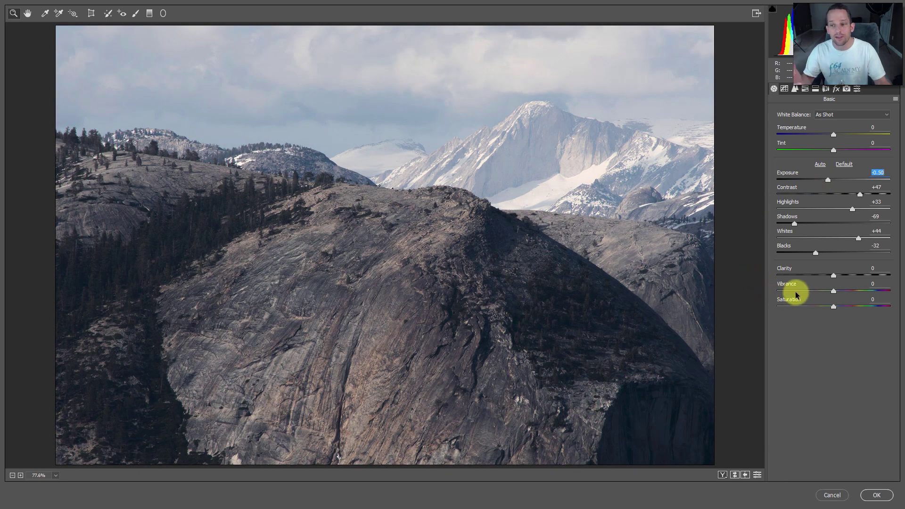
drag(832, 306, 699, 301)
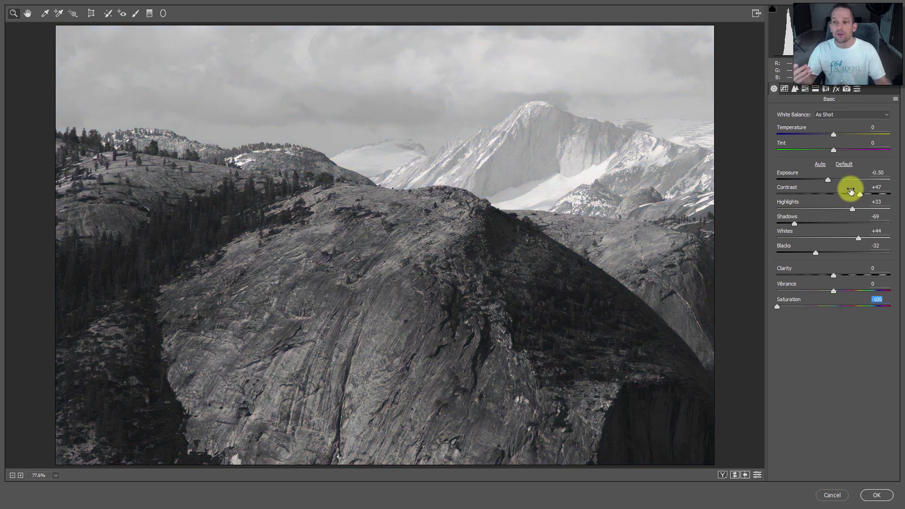
drag(832, 185, 824, 182)
text(0)
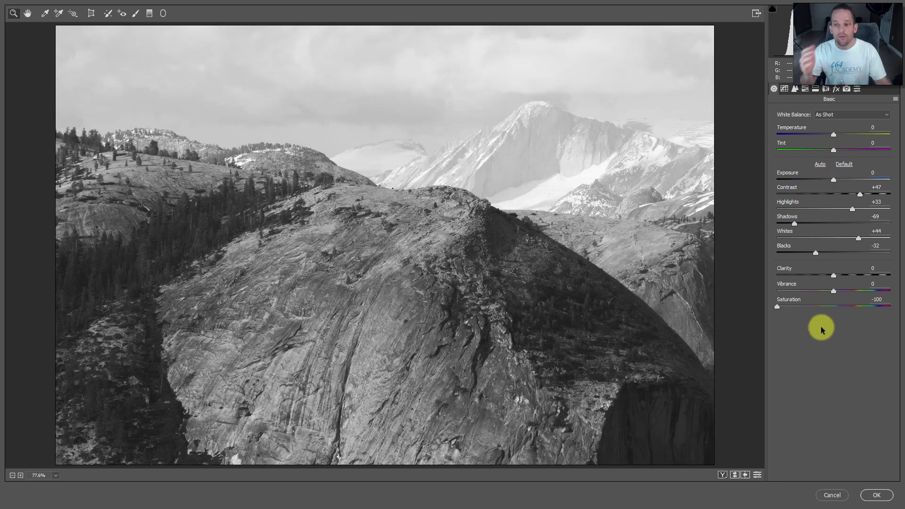
click(833, 305)
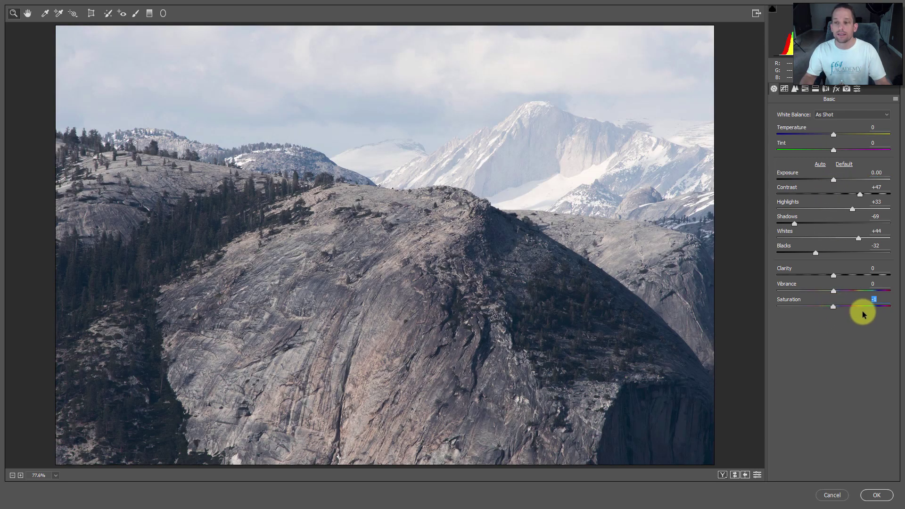
text(0)
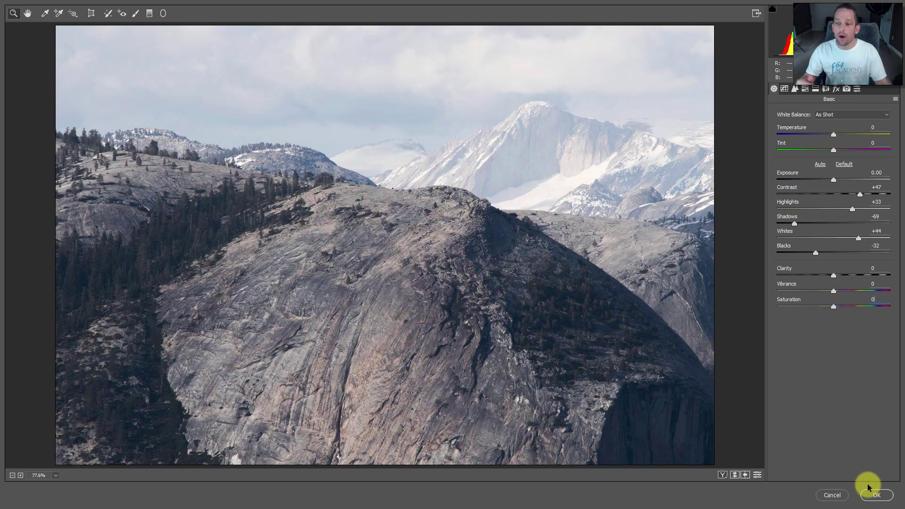
click(875, 496)
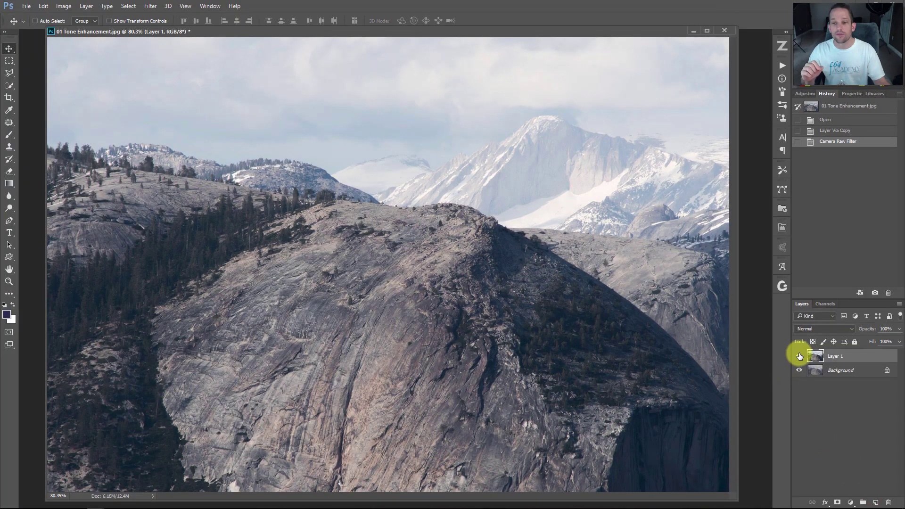
- Switch Layer 1 to Luminosity blending and zoom in closely on the rock face
click(800, 356)
click(800, 356)
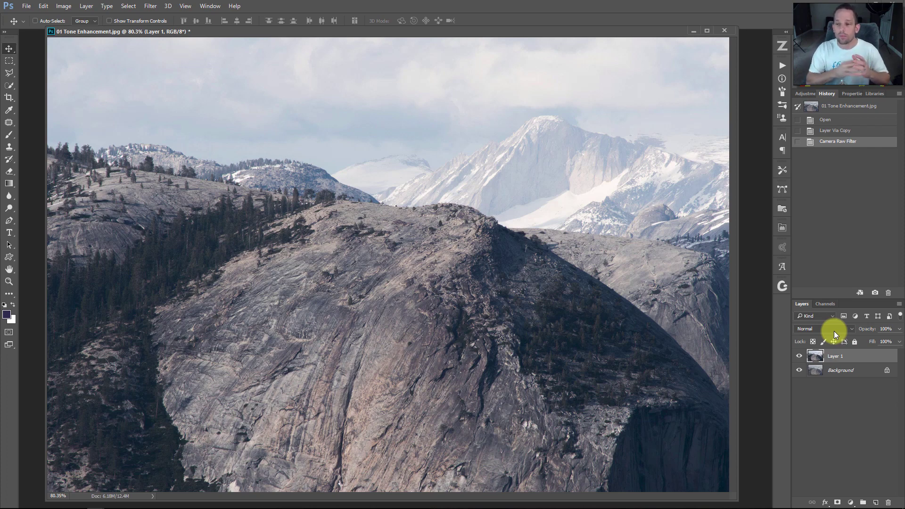
scroll(833, 327, down, 1)
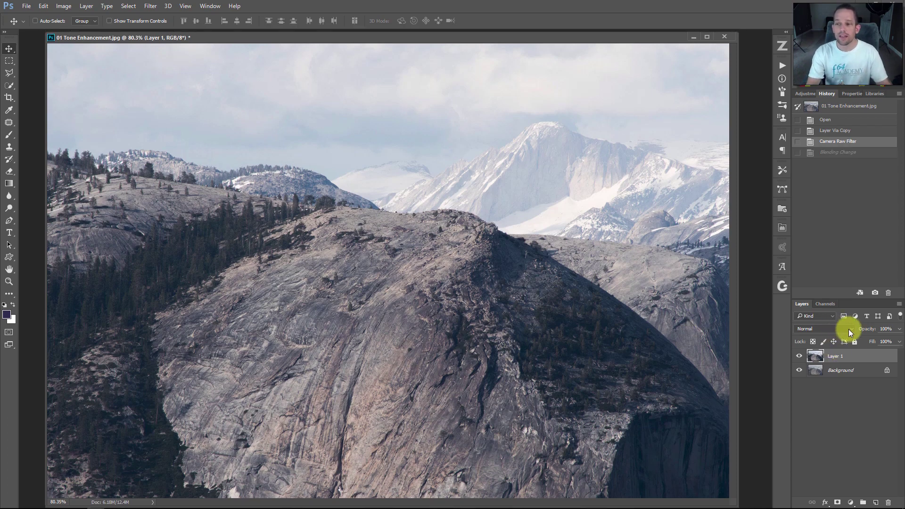
click(852, 329)
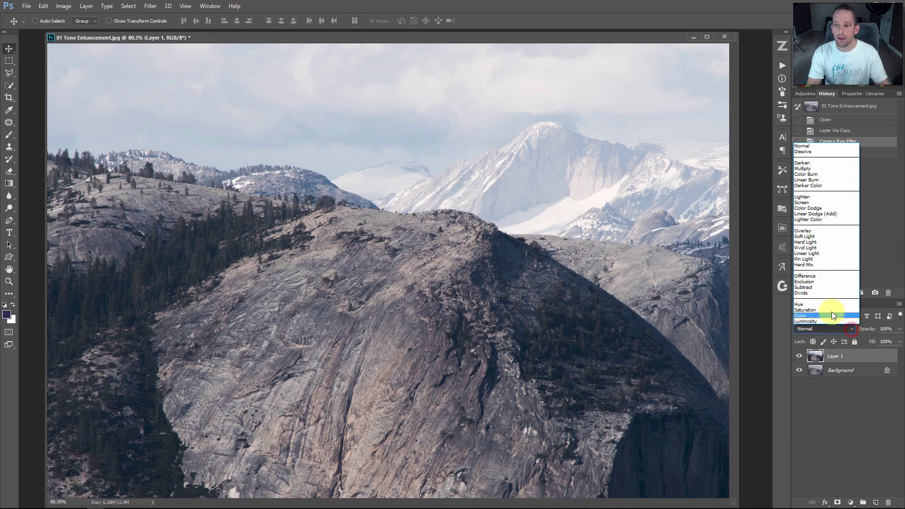
click(809, 321)
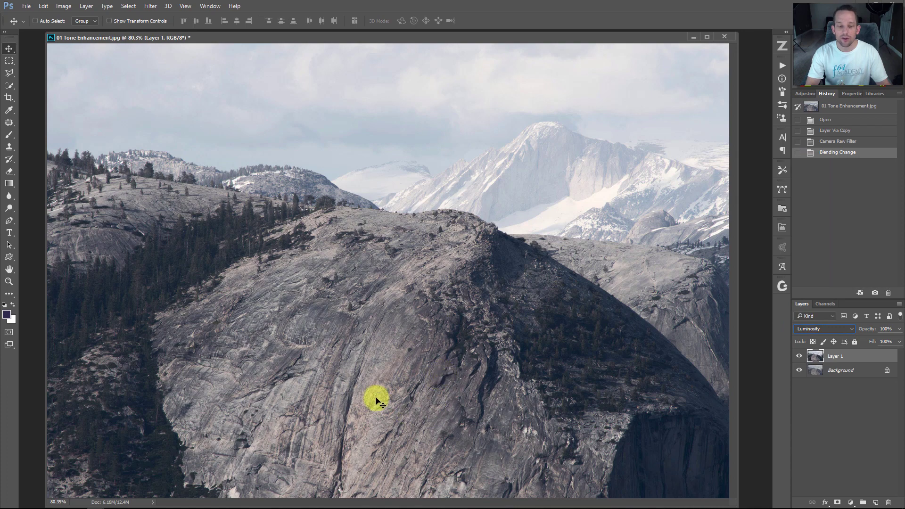
drag(340, 373, 356, 287)
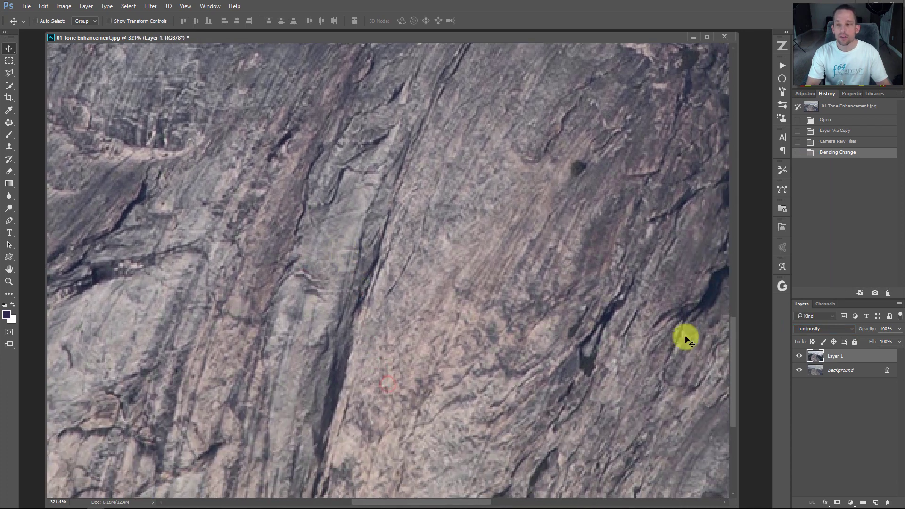
- Compare Layer 1 in Normal mode against the original, then fit the photo on screen
click(799, 356)
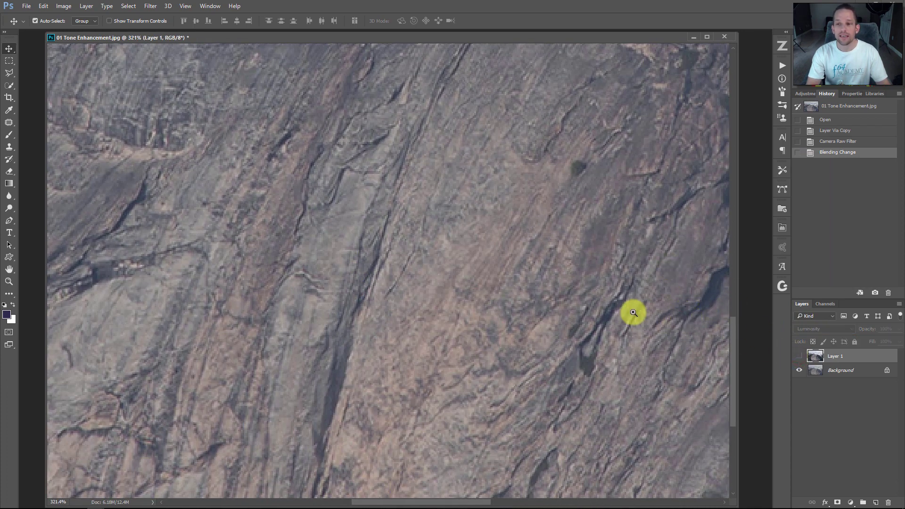
click(799, 356)
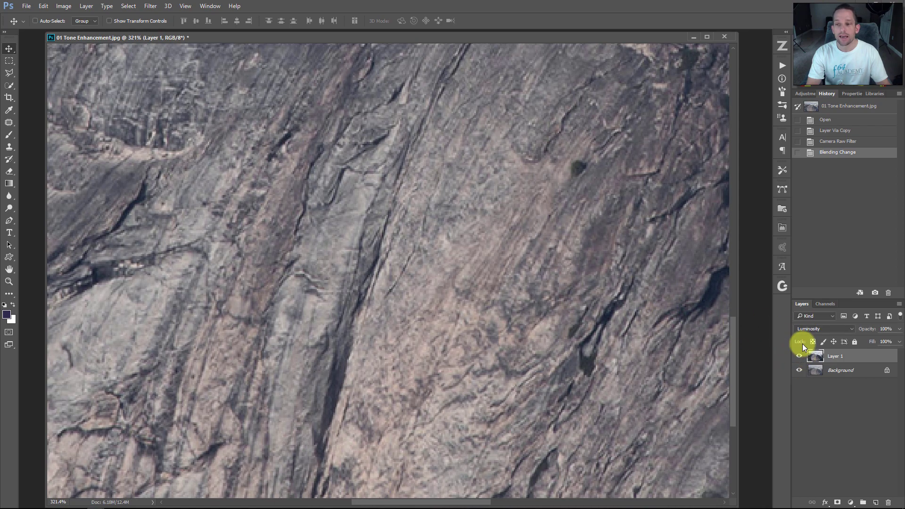
click(809, 328)
click(808, 149)
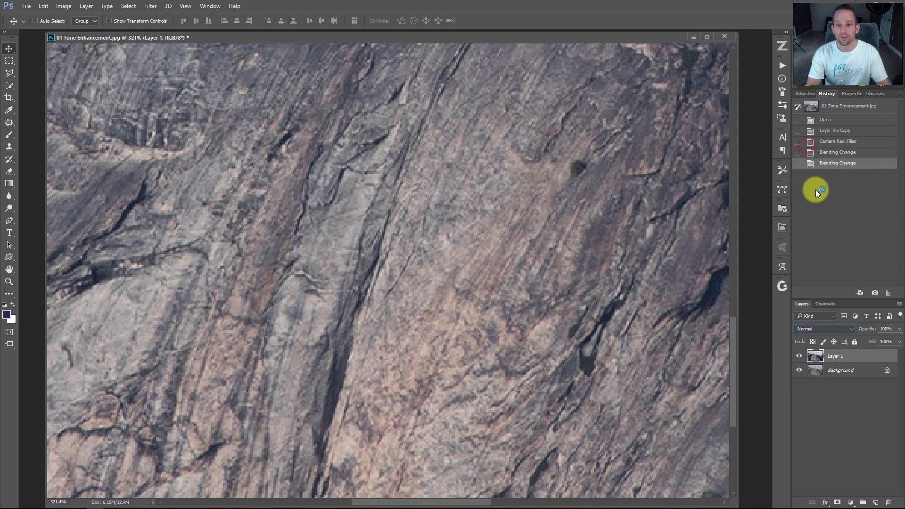
click(799, 356)
click(799, 356)
right_click(579, 281)
click(592, 289)
- Set Layer 1 back to Luminosity blending at 100% opacity
click(807, 328)
click(808, 321)
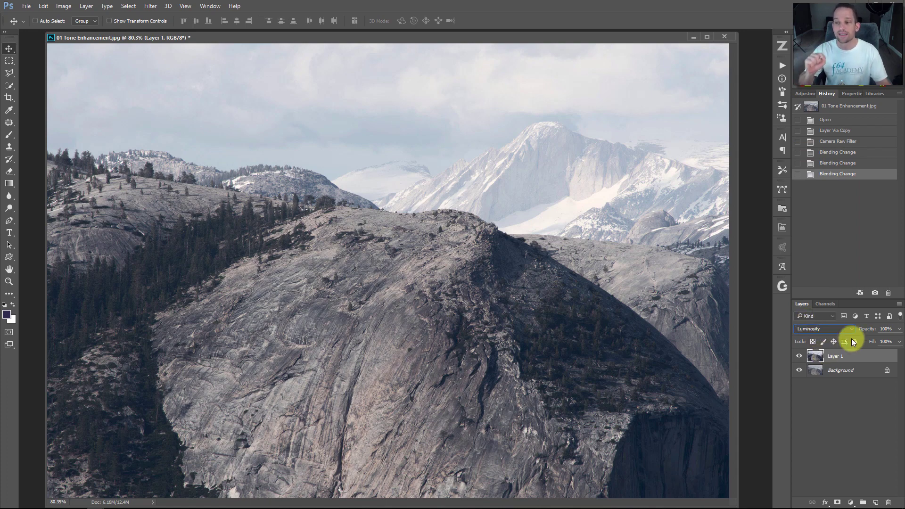
click(900, 329)
drag(882, 338, 868, 335)
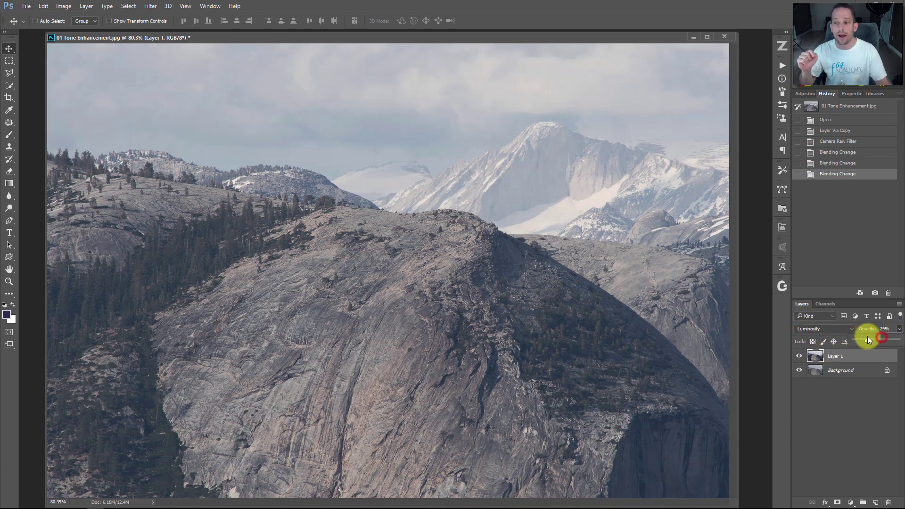
click(897, 340)
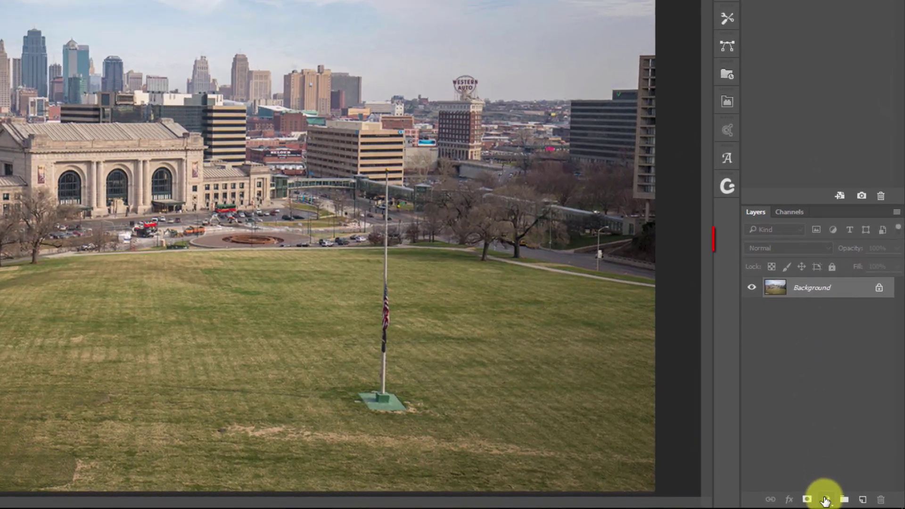
- Add a Hue/Saturation adjustment layer above the skyline photo's Background layer
click(825, 501)
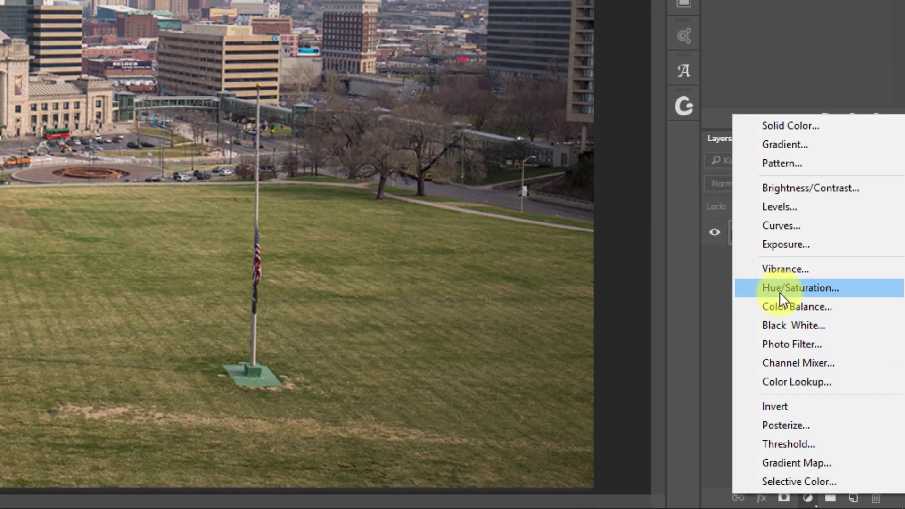
click(765, 264)
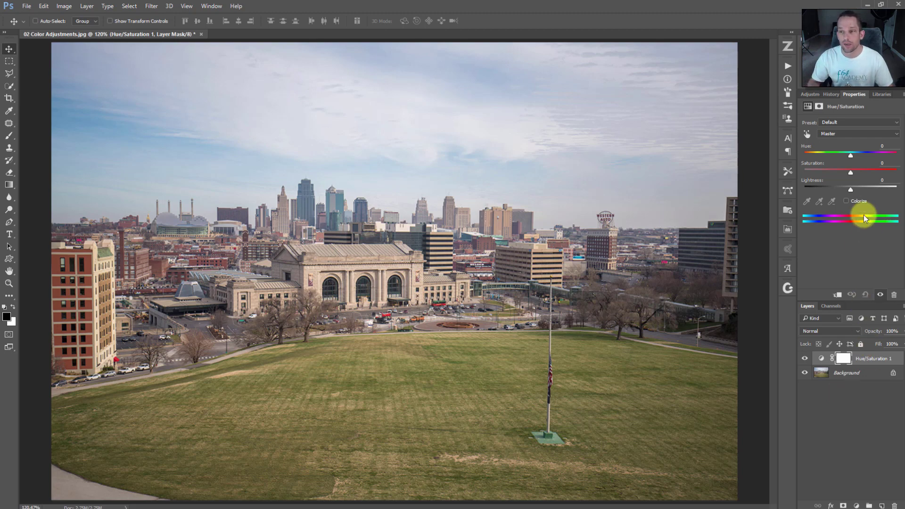
- Sample the grass to target Yellows and set their Saturation to +12 and Hue to +12
click(807, 135)
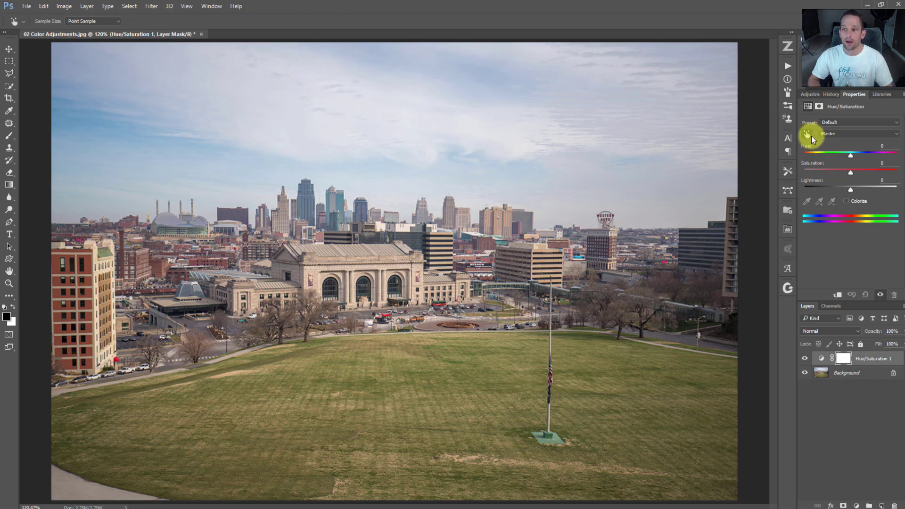
click(461, 360)
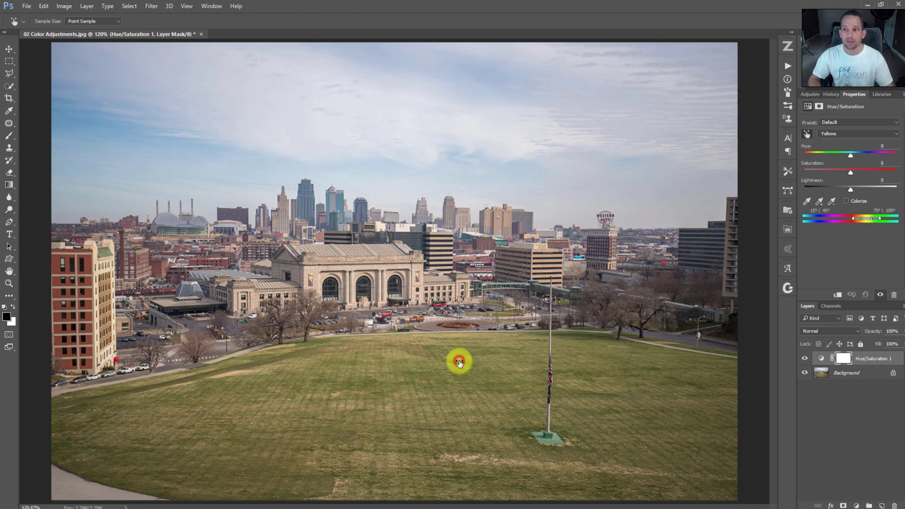
click(834, 134)
click(826, 134)
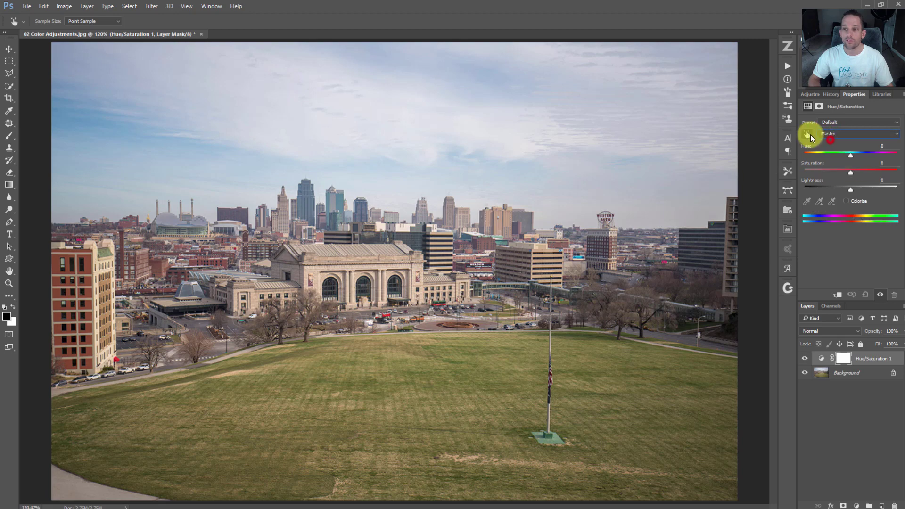
click(461, 361)
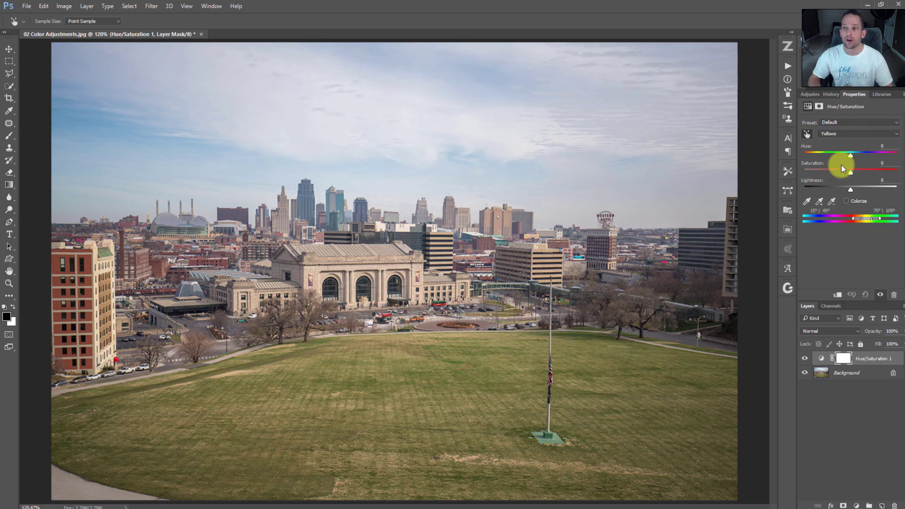
mouse_move(851, 172)
mouse_down()
mouse_move(899, 173)
mouse_move(857, 173)
mouse_up()
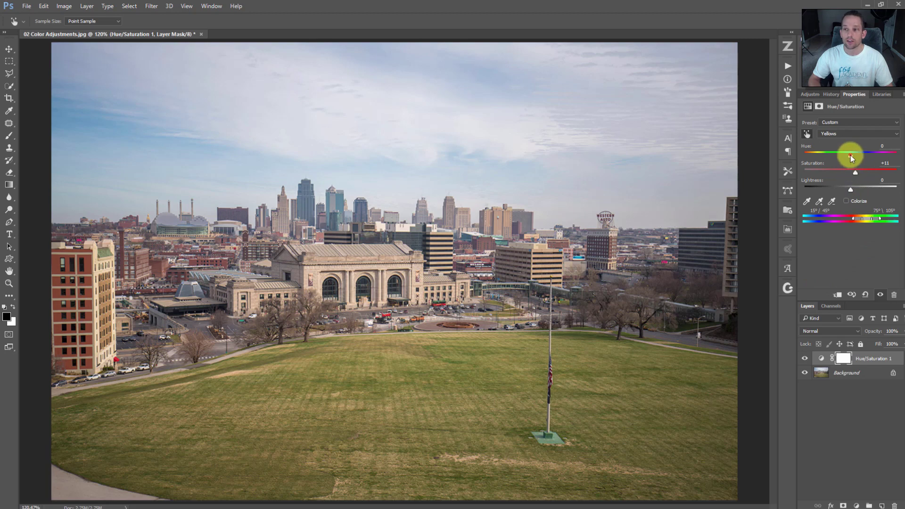
drag(851, 156, 854, 156)
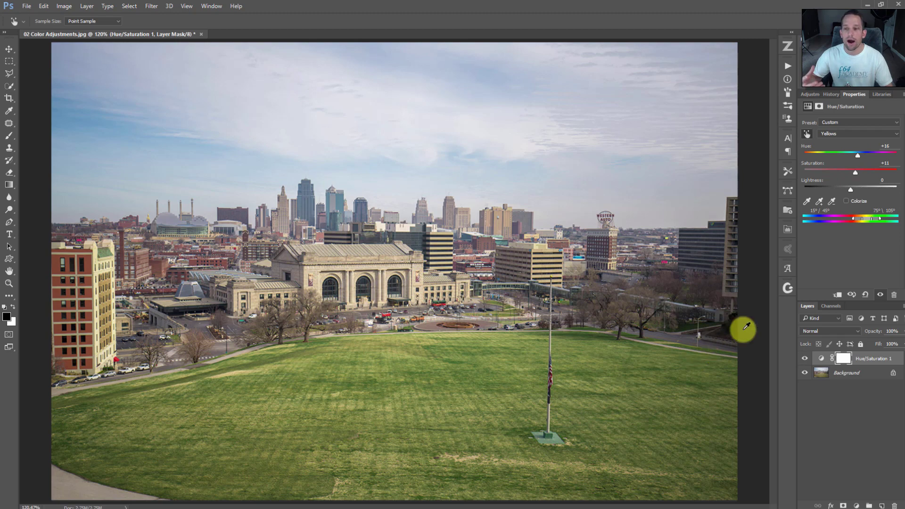
mouse_move(855, 171)
mouse_down()
mouse_move(854, 155)
mouse_move(855, 172)
mouse_up()
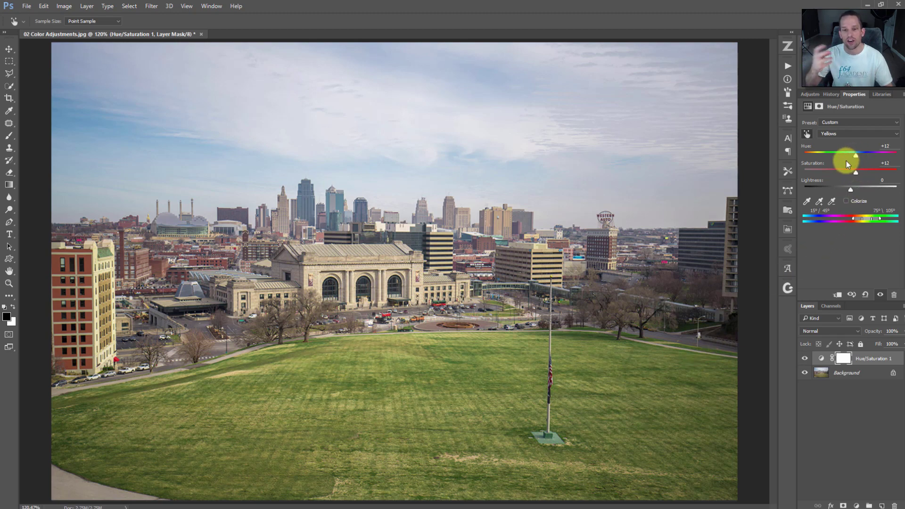
- Sample the sky to target Blues and raise their saturation and hue
click(807, 135)
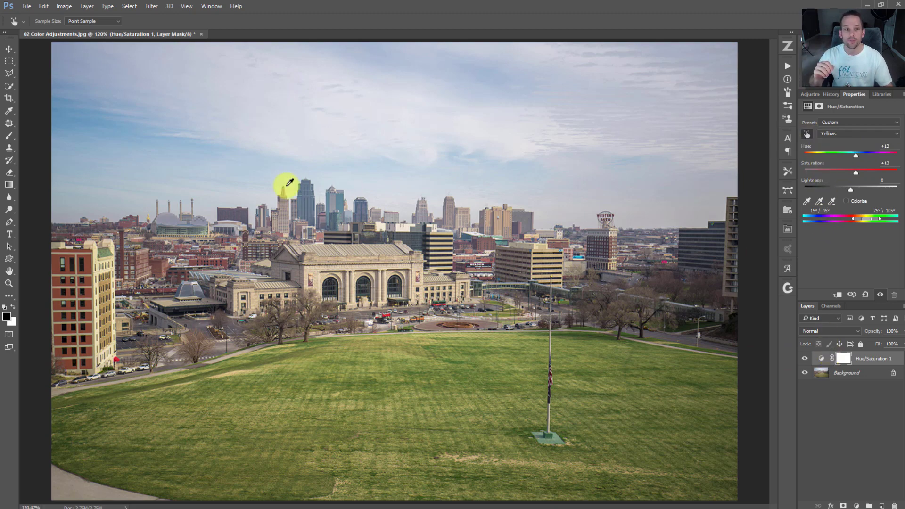
click(107, 122)
mouse_move(851, 170)
mouse_down()
mouse_move(890, 170)
mouse_move(870, 171)
mouse_move(855, 156)
mouse_up()
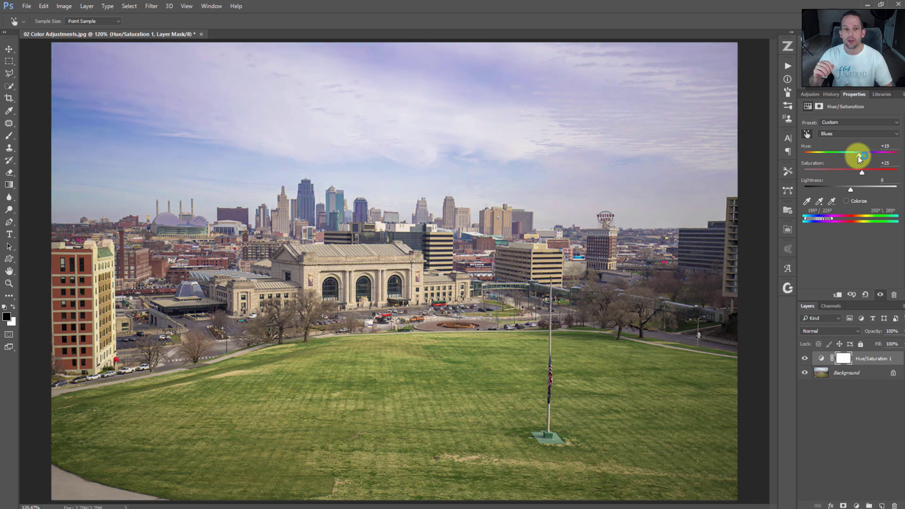
mouse_move(859, 157)
mouse_down()
mouse_move(868, 171)
mouse_move(856, 156)
mouse_up()
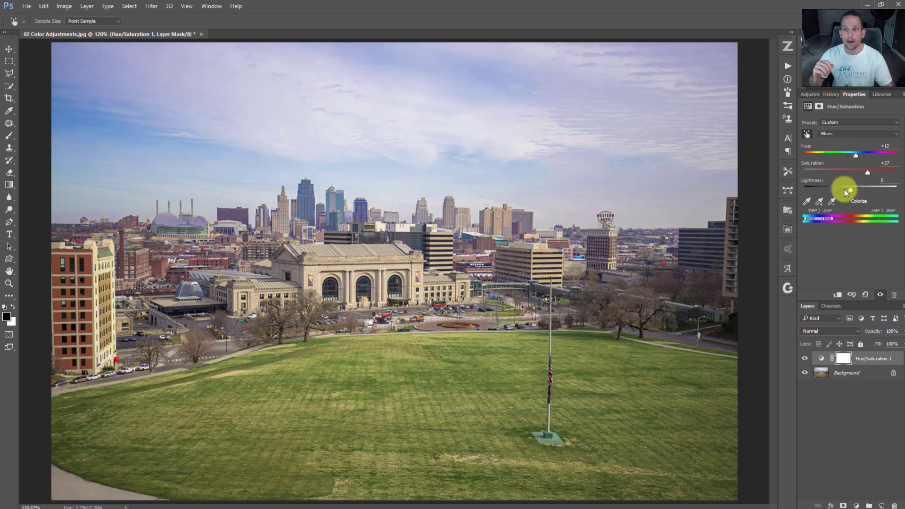
- Sample the red building to target Reds and set Hue -6, Saturation +25
click(65, 293)
drag(850, 171, 874, 174)
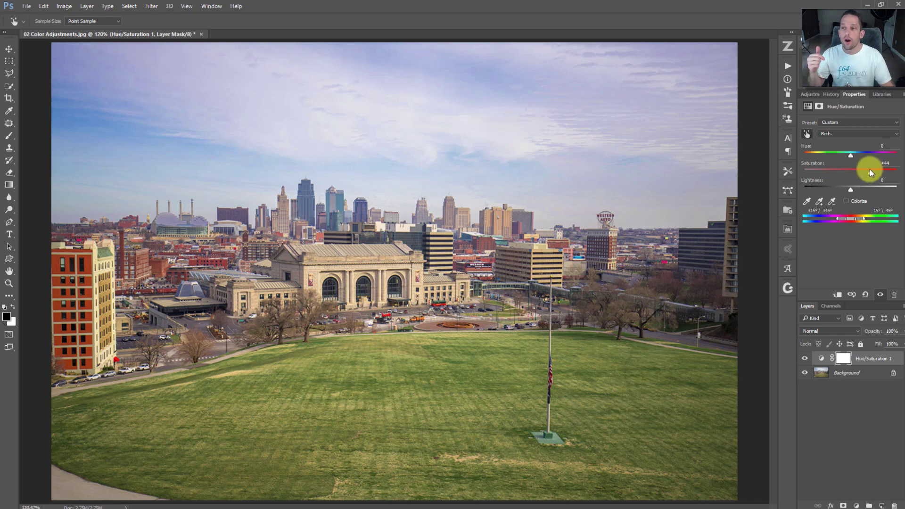
drag(870, 170, 856, 160)
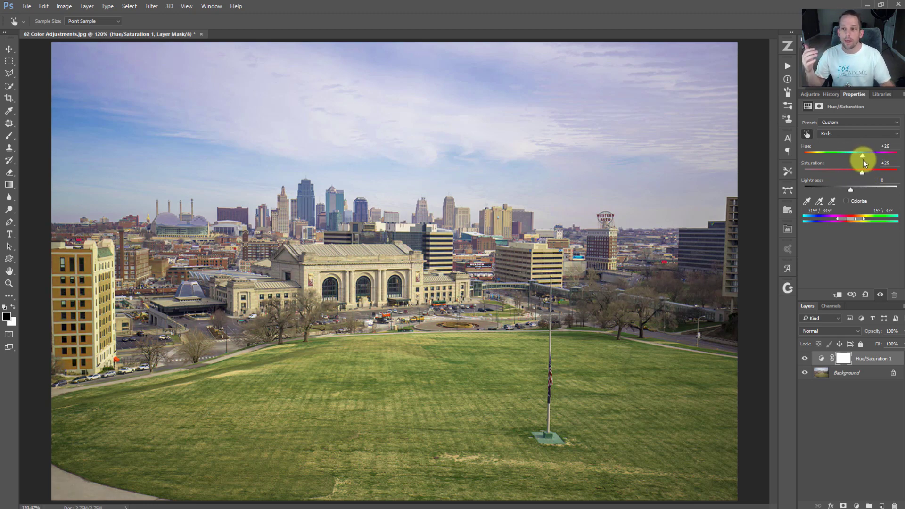
mouse_move(864, 160)
mouse_down()
mouse_move(840, 158)
mouse_move(877, 157)
mouse_move(849, 161)
mouse_up()
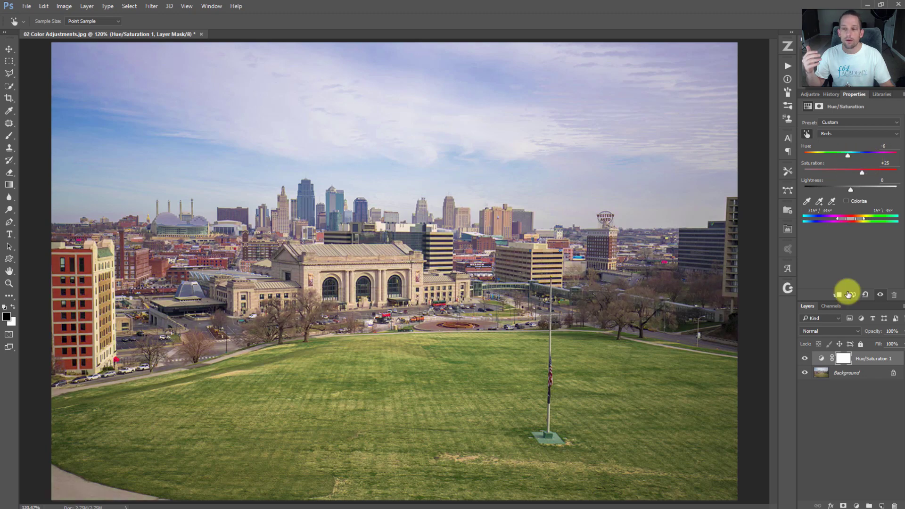
- Compare the Hue/Saturation layer before and after, then start a new adjustment layer
click(805, 359)
click(806, 360)
click(806, 360)
click(806, 359)
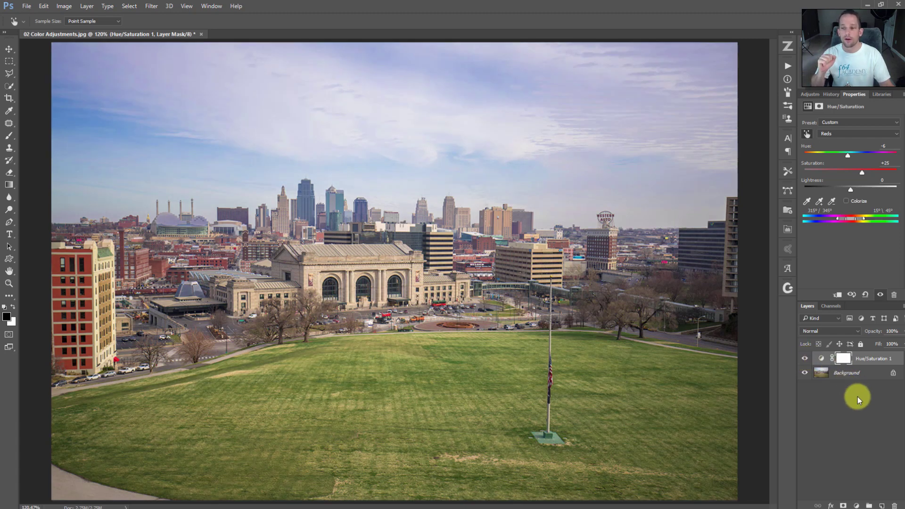
click(858, 504)
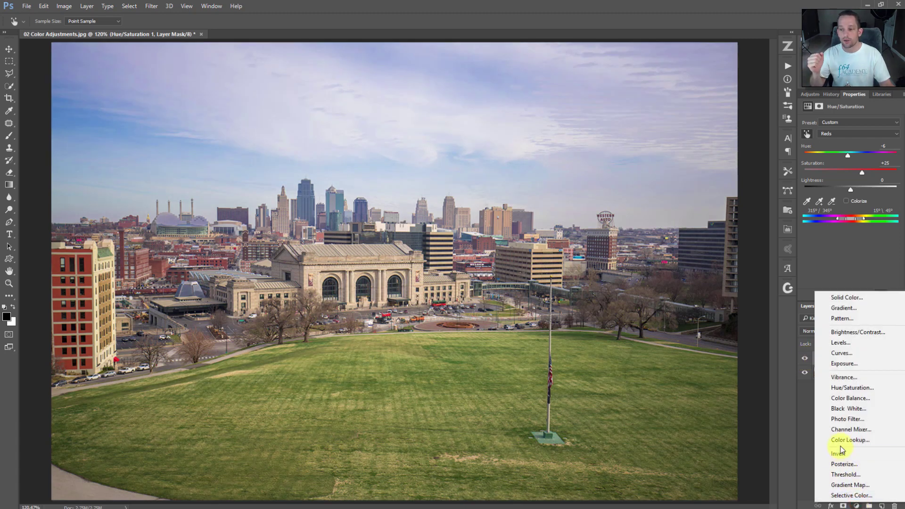
- Add a Color Balance layer shifting midtones to Cyan/Red -8, Magenta/Green +8, Yellow/Blue -1
click(840, 401)
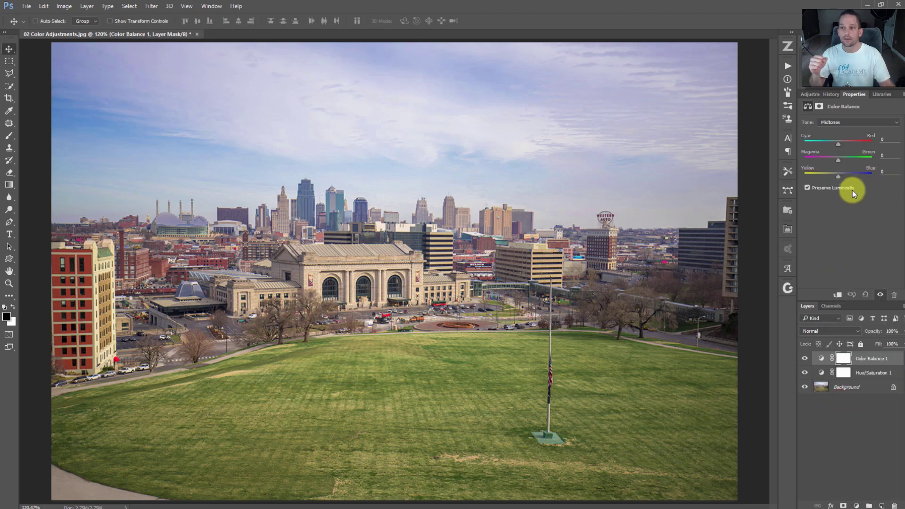
click(839, 123)
click(830, 136)
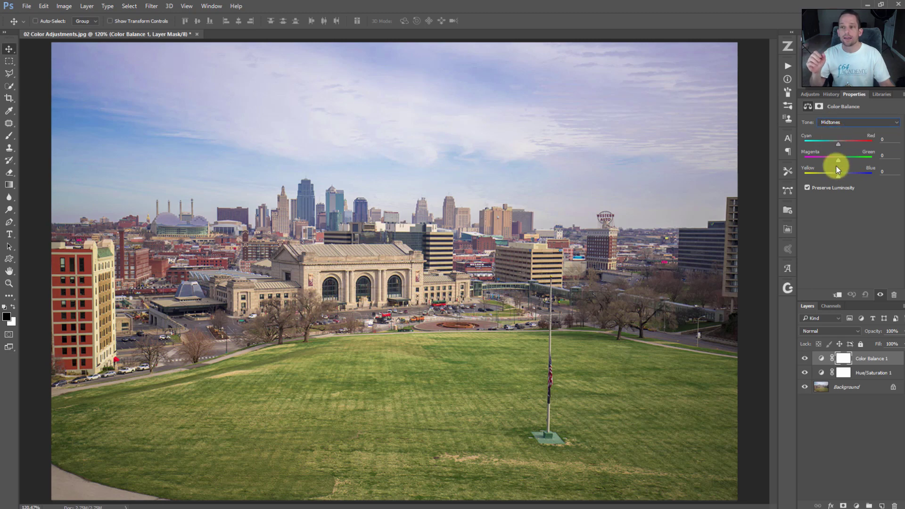
drag(838, 144, 838, 144)
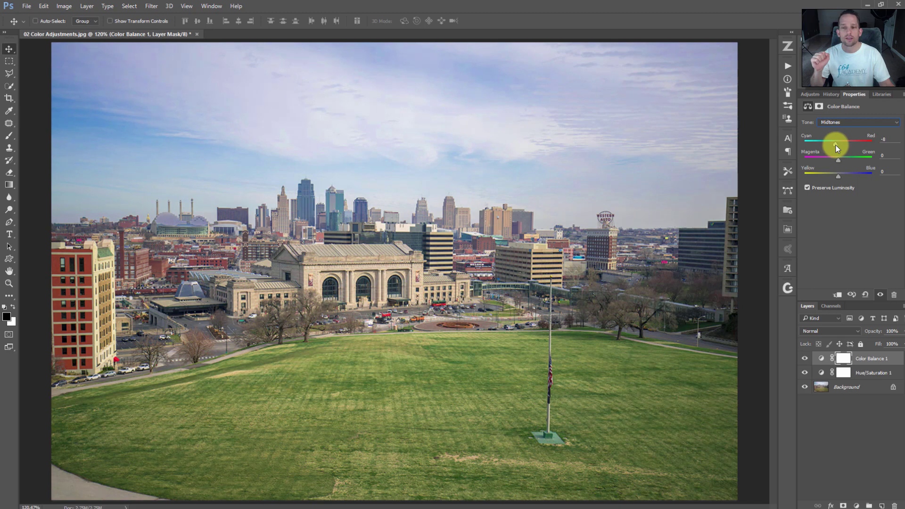
drag(842, 160, 839, 177)
- Toggle the Color Balance layer to compare, leaving it hidden
click(805, 360)
click(806, 363)
click(806, 363)
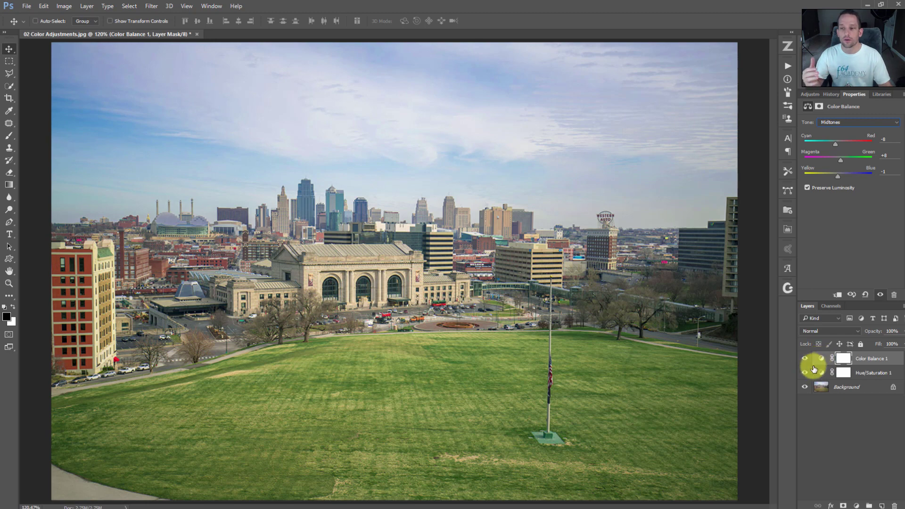
click(806, 361)
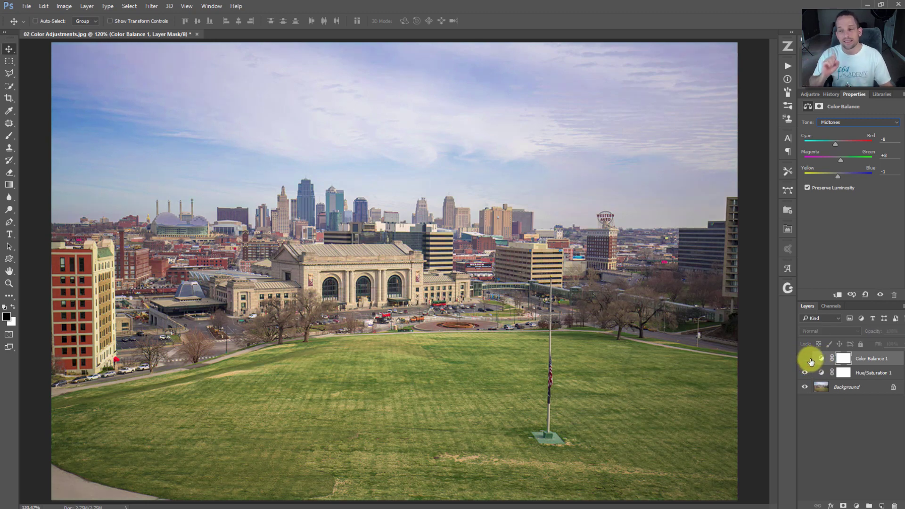
- Try Color blend mode on Hue/Saturation 1, then revert it to Normal
click(822, 373)
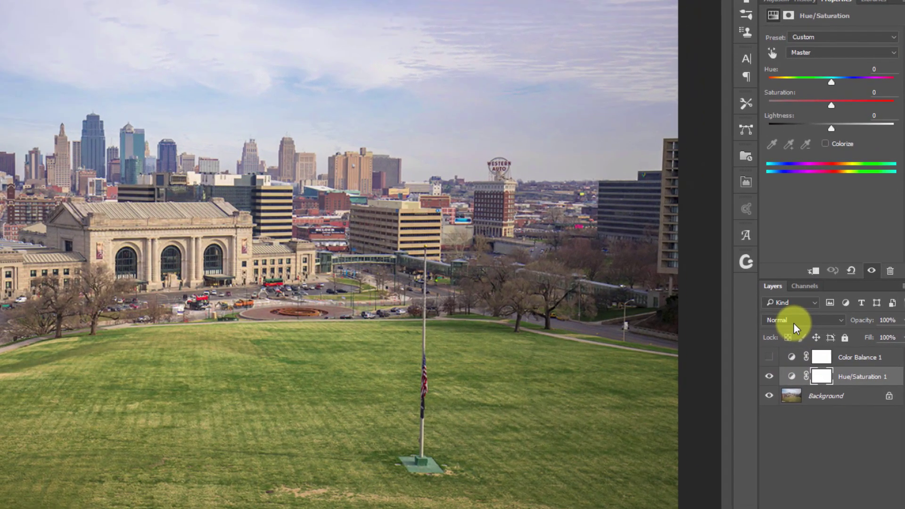
click(793, 322)
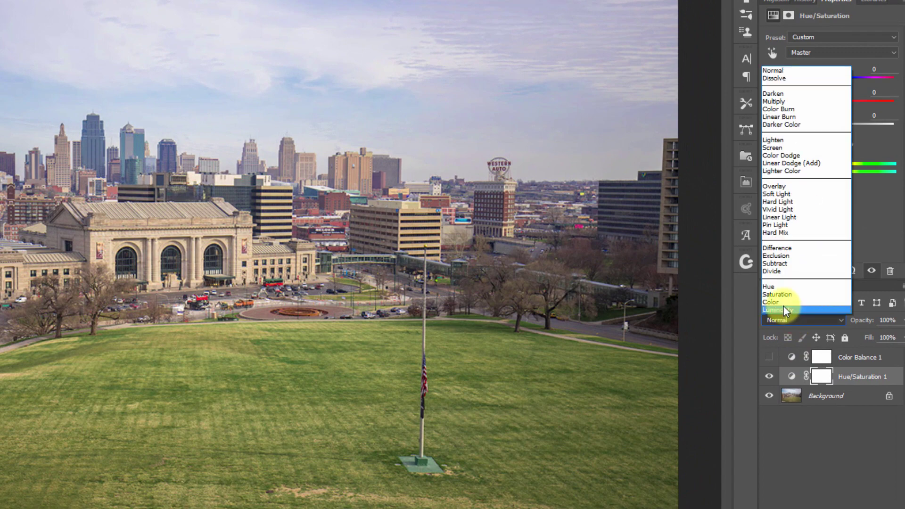
click(782, 301)
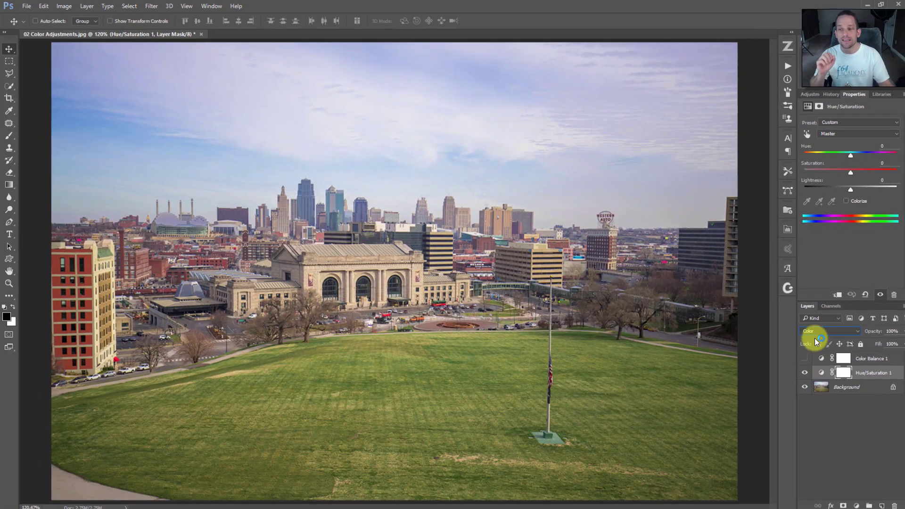
click(817, 338)
click(805, 147)
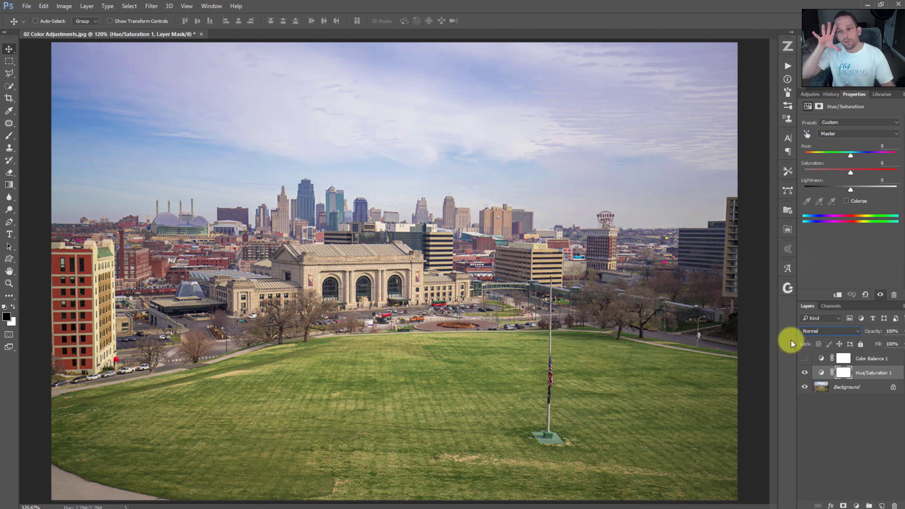
- With Color Balance 1 hidden, set Hue/Saturation 1 to Color and select Color Balance 1
click(807, 360)
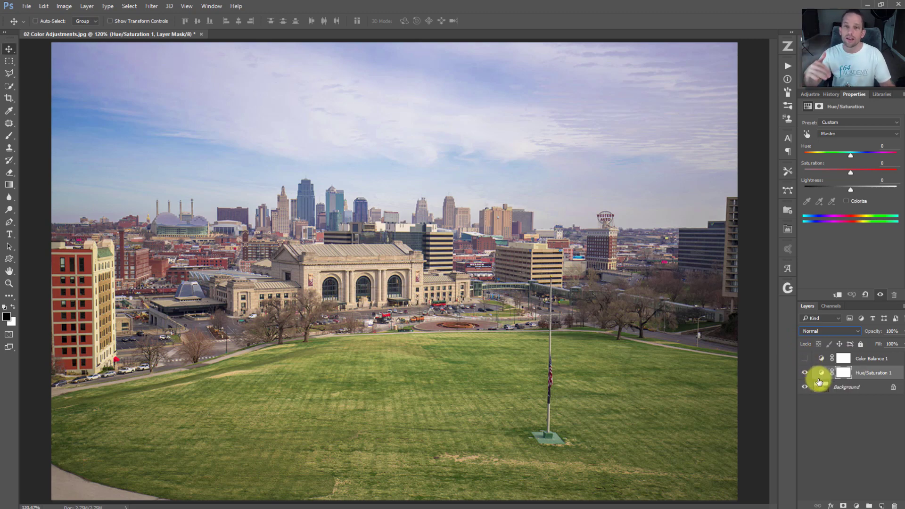
click(820, 330)
click(815, 319)
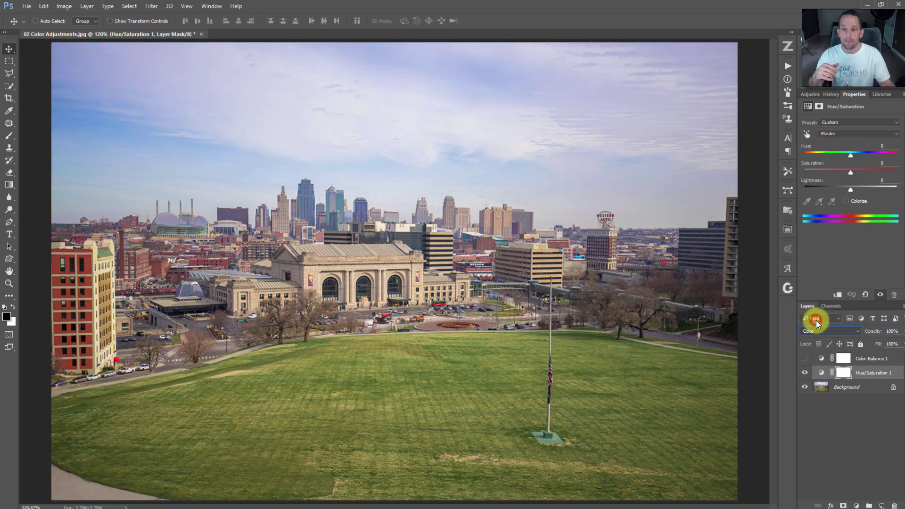
click(820, 359)
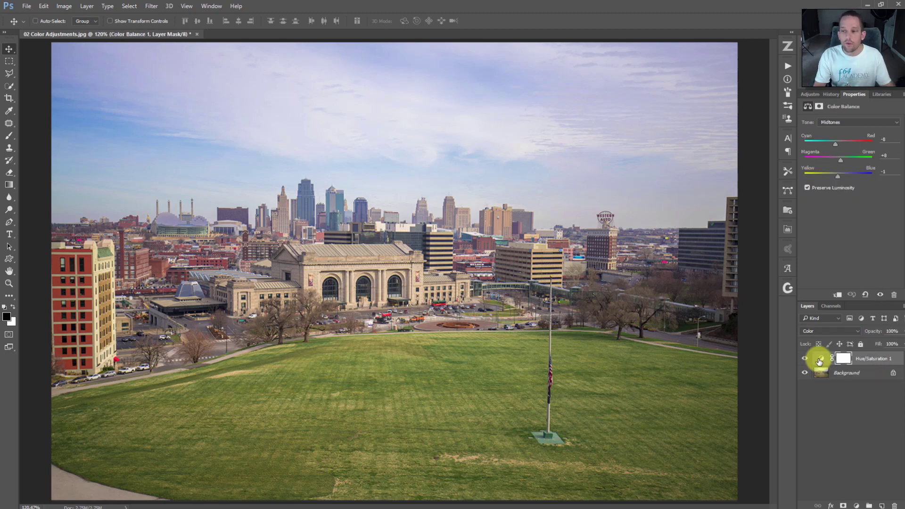
- Delete the unused Color Balance 1 layer
key(Delete)
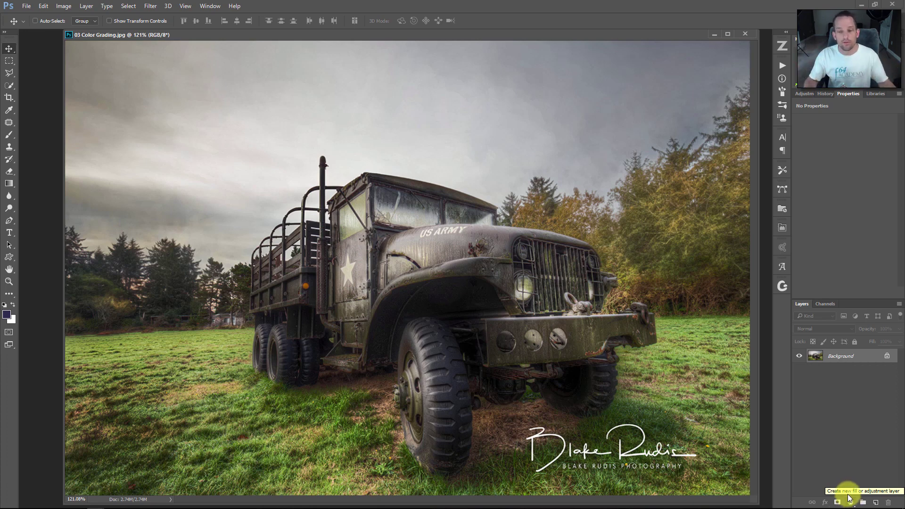
- Add a Gradient Map adjustment layer using the Sepia Toned gradient
click(851, 501)
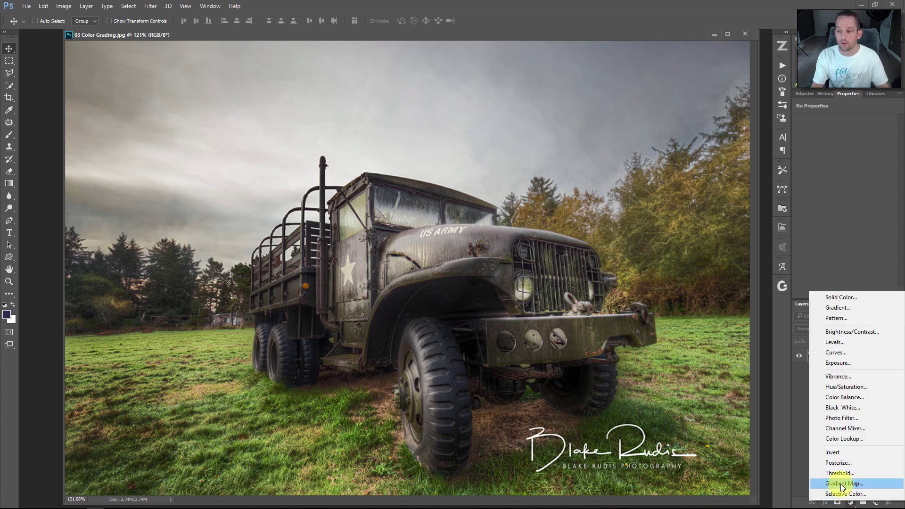
click(843, 484)
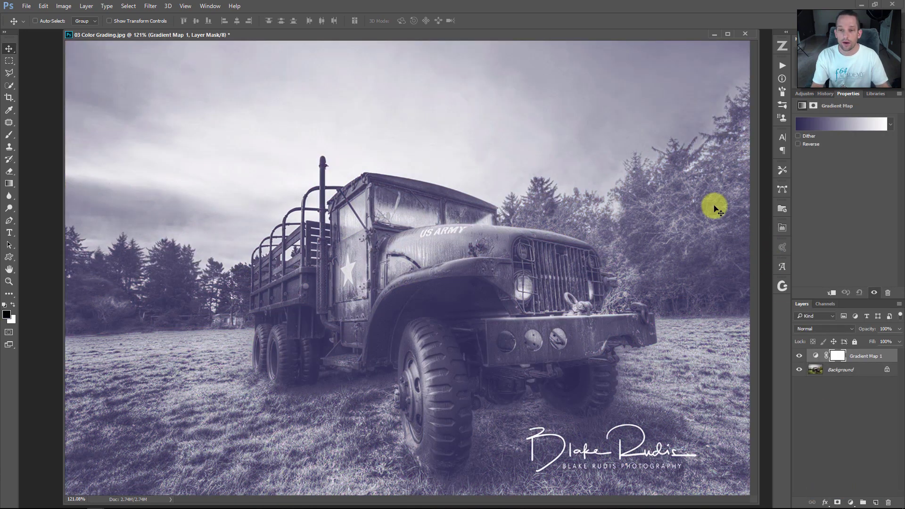
click(844, 124)
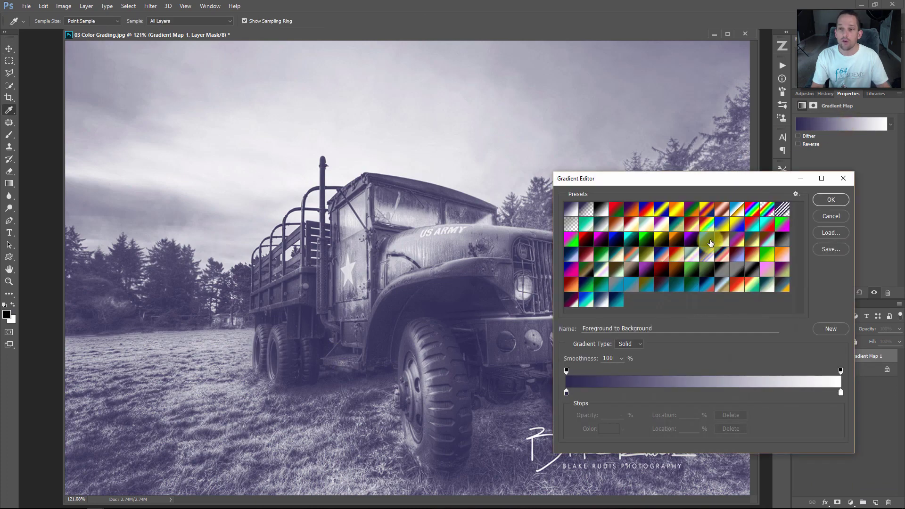
click(718, 238)
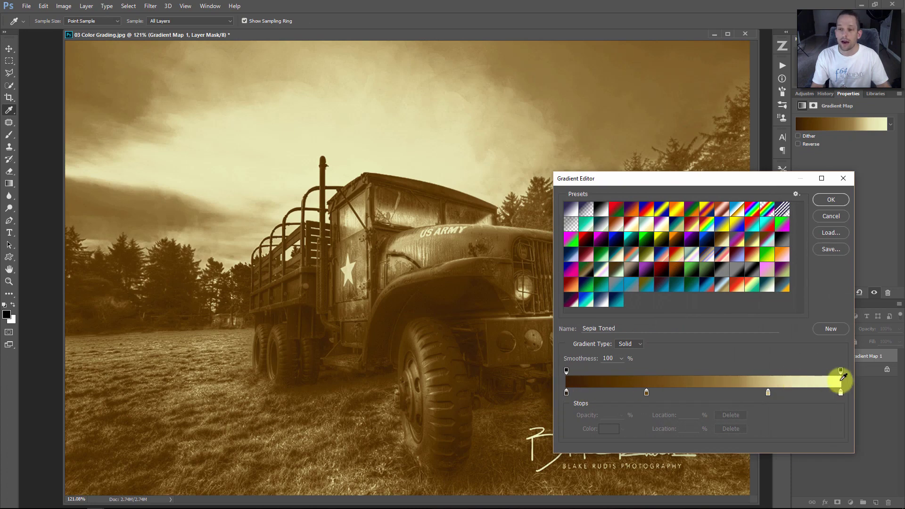
click(831, 198)
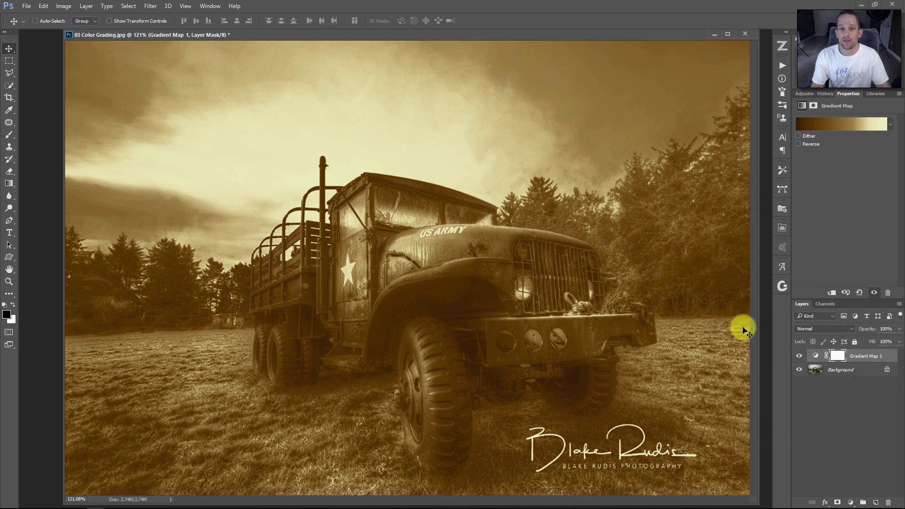
- Blend the gradient map in Color mode at 20% opacity, after trying Soft Light
click(835, 328)
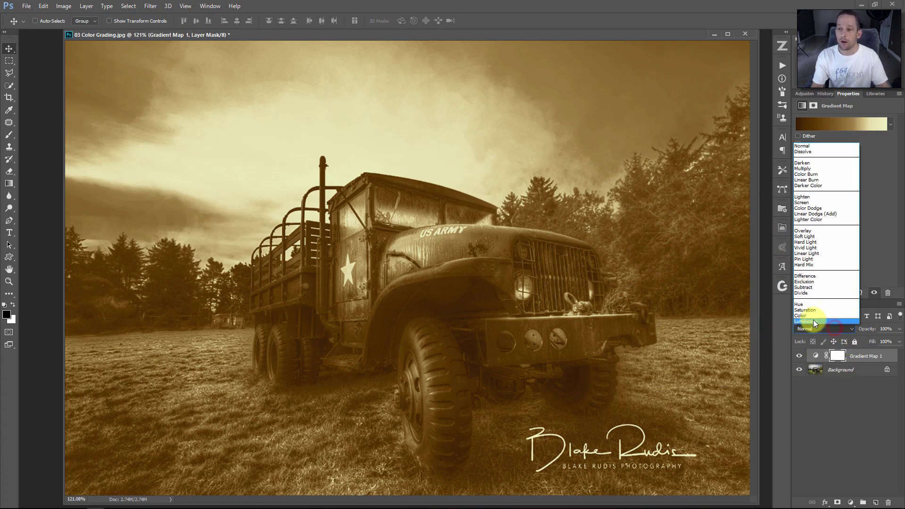
click(811, 315)
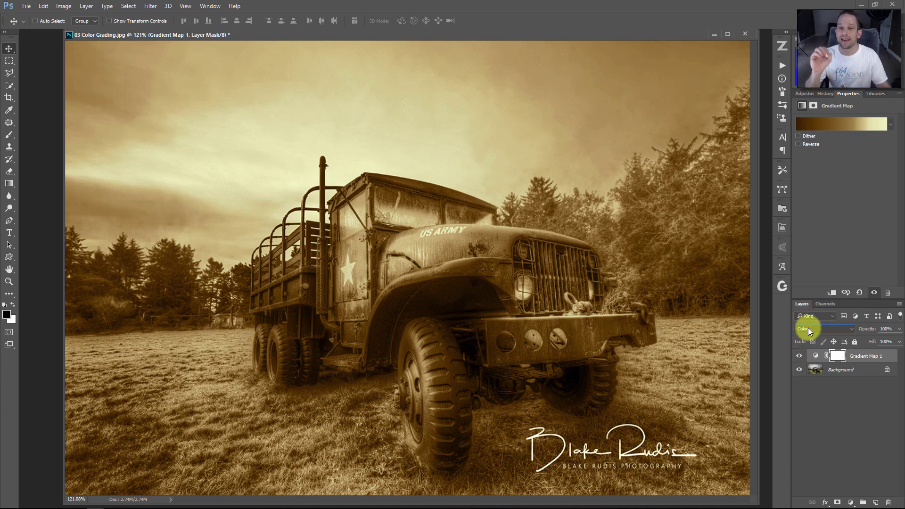
click(898, 329)
drag(863, 340, 863, 341)
click(825, 330)
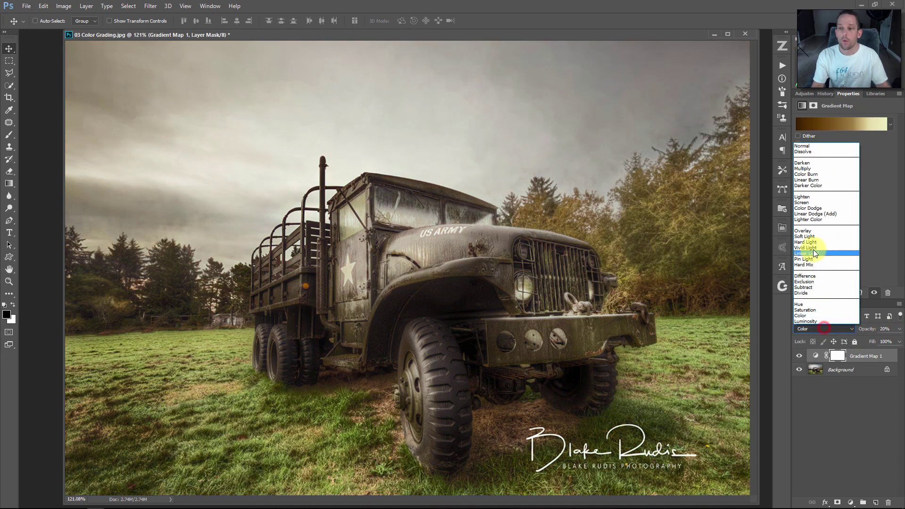
click(808, 236)
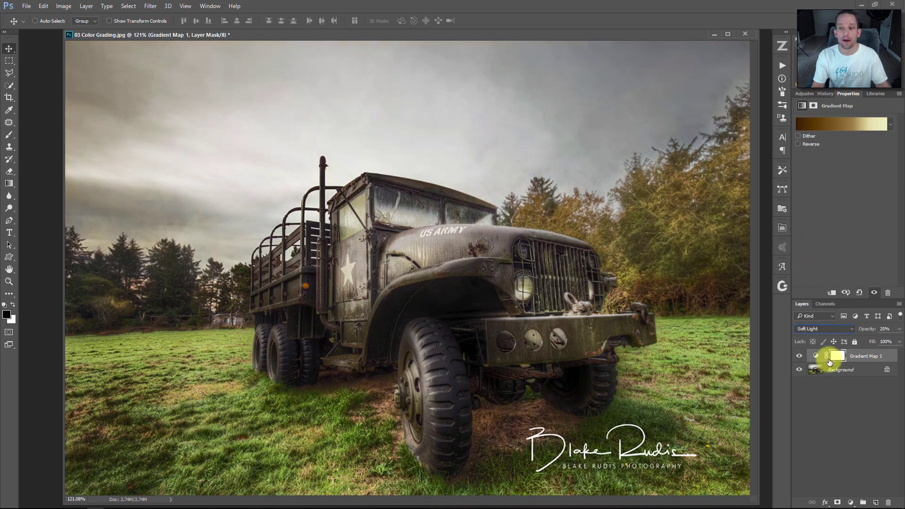
click(819, 329)
click(814, 313)
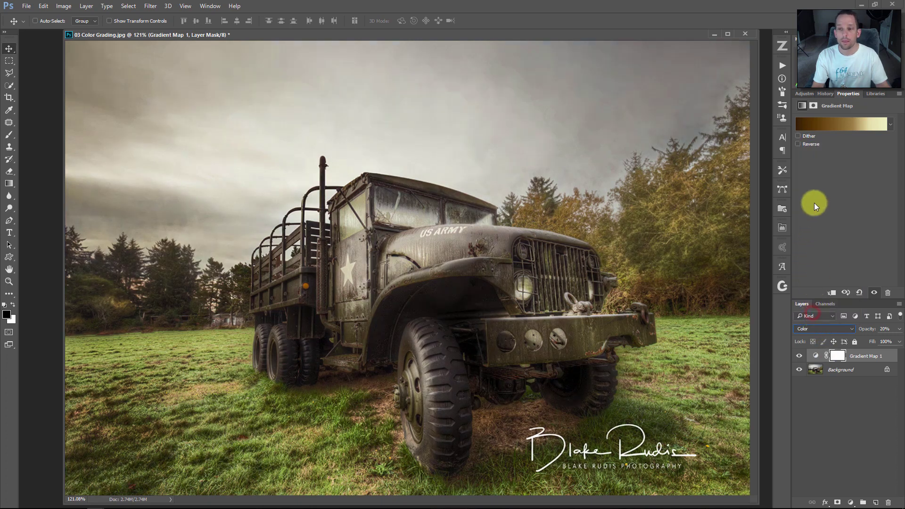
- Swap the gradient map to the navy-to-teal ZSE preset after trying several others
click(845, 127)
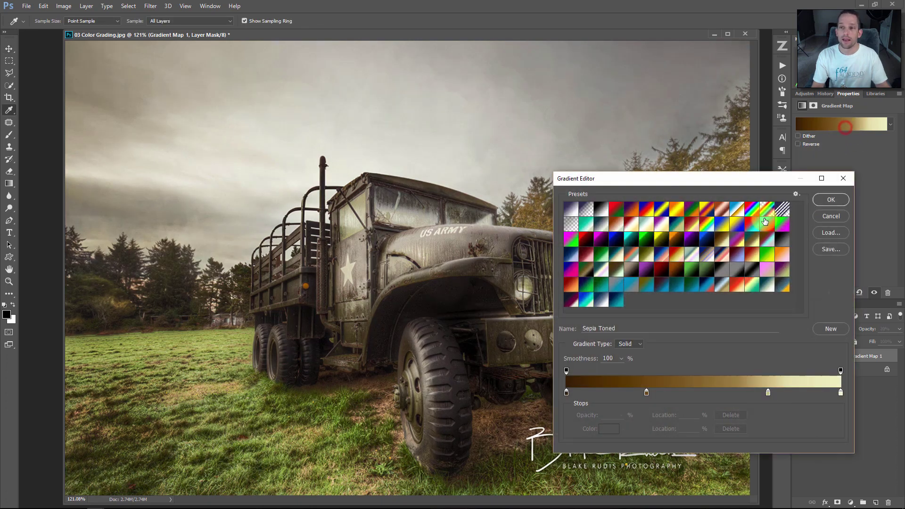
click(753, 239)
click(767, 284)
click(751, 284)
click(663, 283)
click(683, 286)
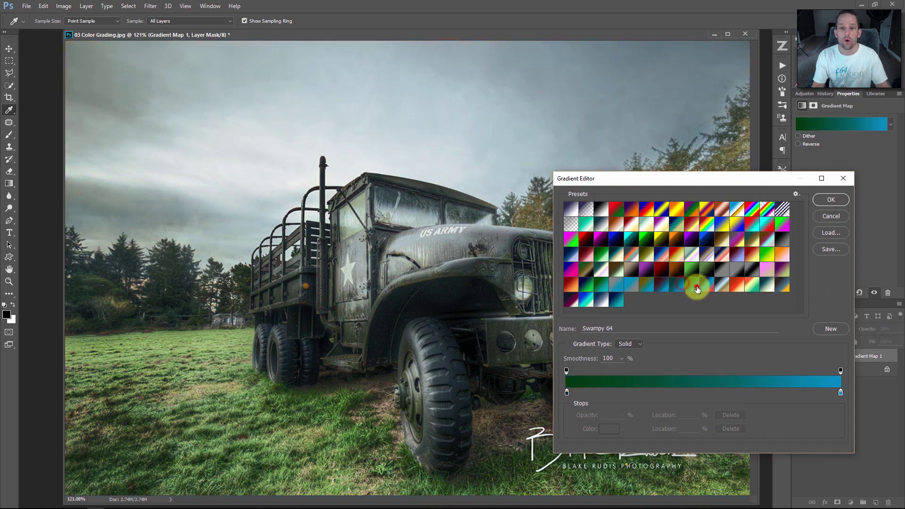
click(632, 286)
click(620, 303)
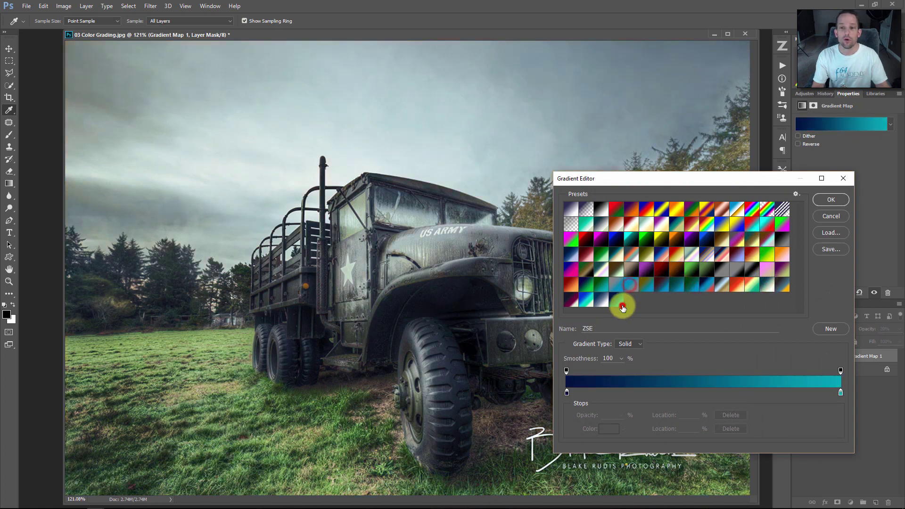
click(832, 200)
- Delete Gradient Map 1 and add a colorized Hue/Saturation layer with a saturated violet tint
key(Delete)
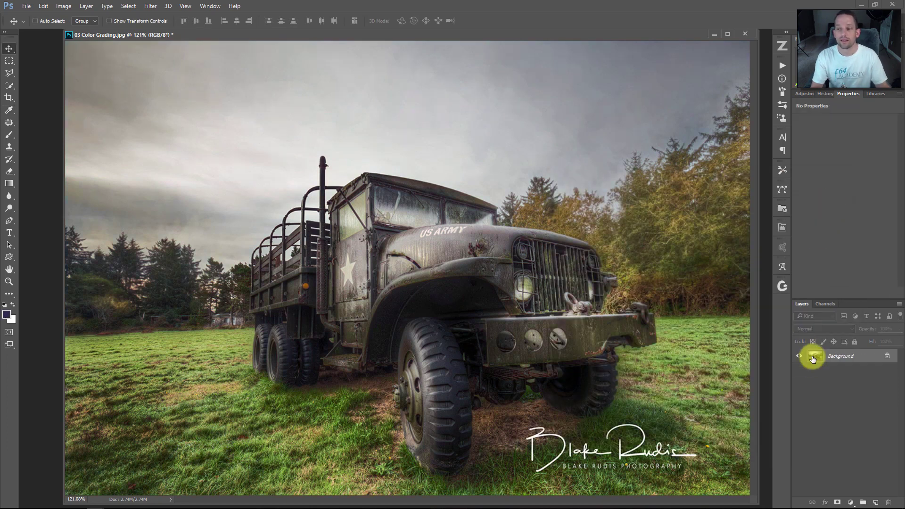
click(852, 503)
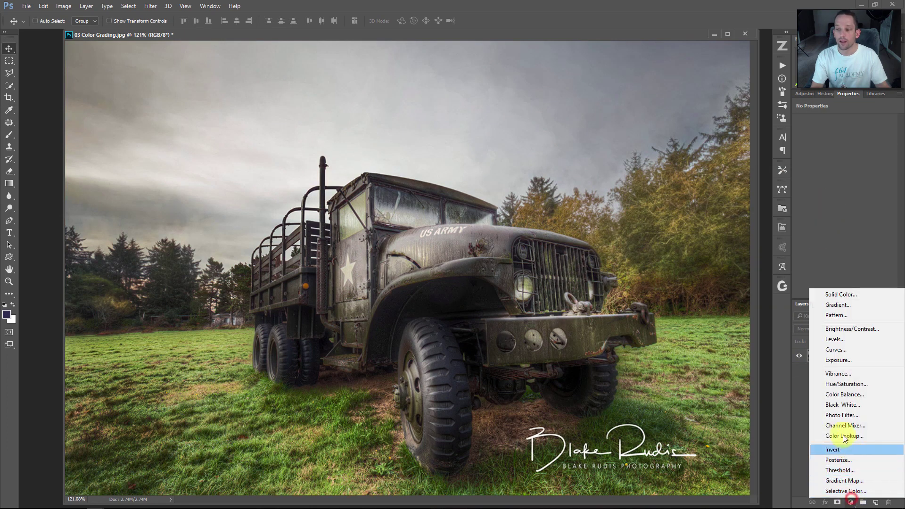
click(845, 384)
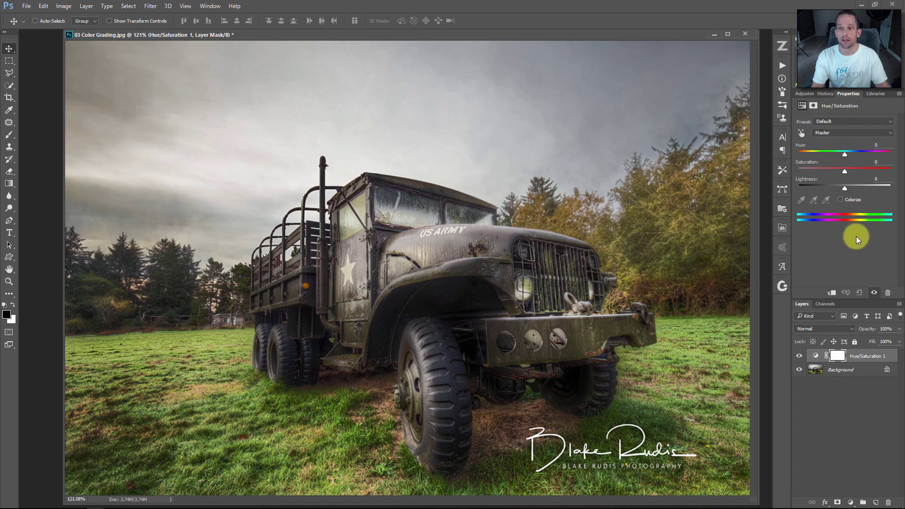
click(841, 200)
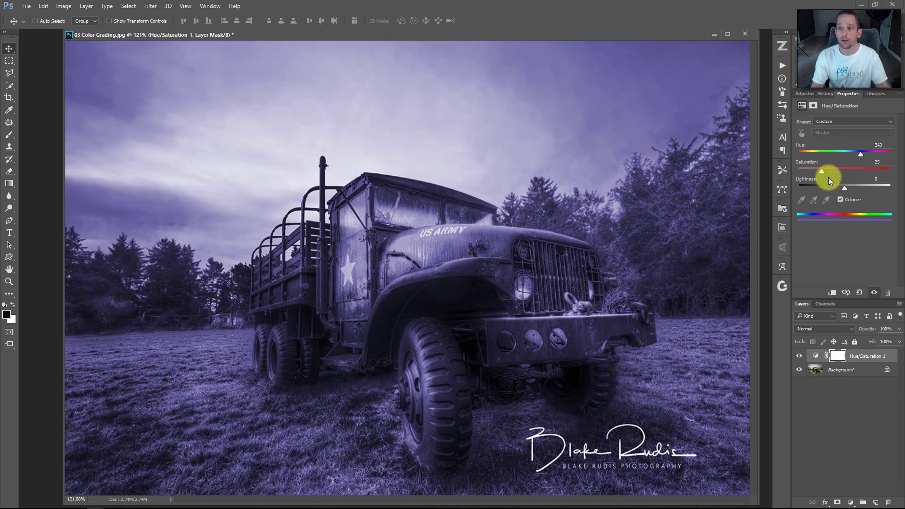
mouse_move(861, 154)
mouse_down()
mouse_move(826, 155)
mouse_move(861, 156)
mouse_up()
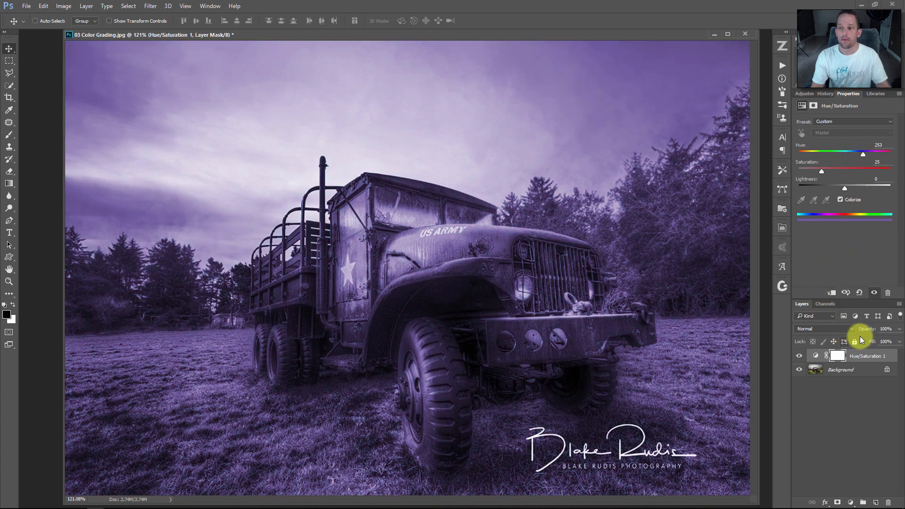
drag(822, 171, 844, 173)
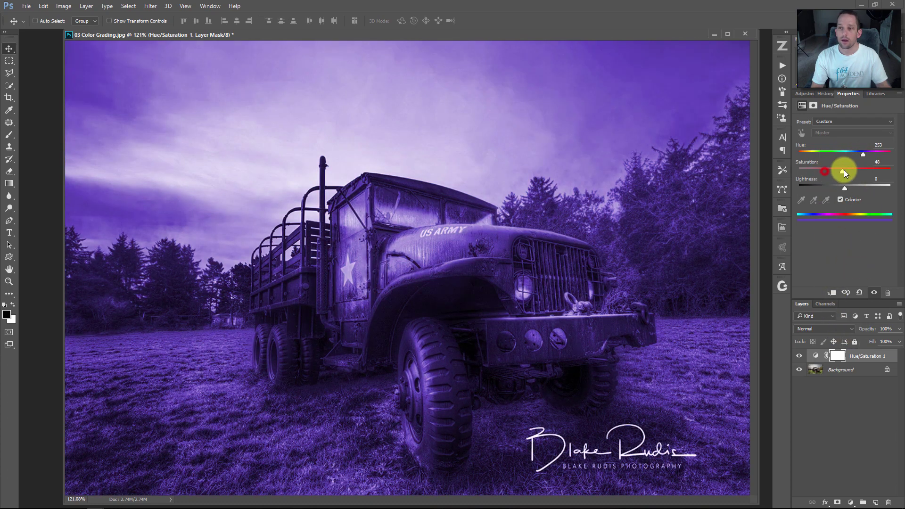
- Blend the Hue/Saturation layer in Color mode with a teal hue, then delete it, leaving Background selected
click(837, 328)
click(820, 315)
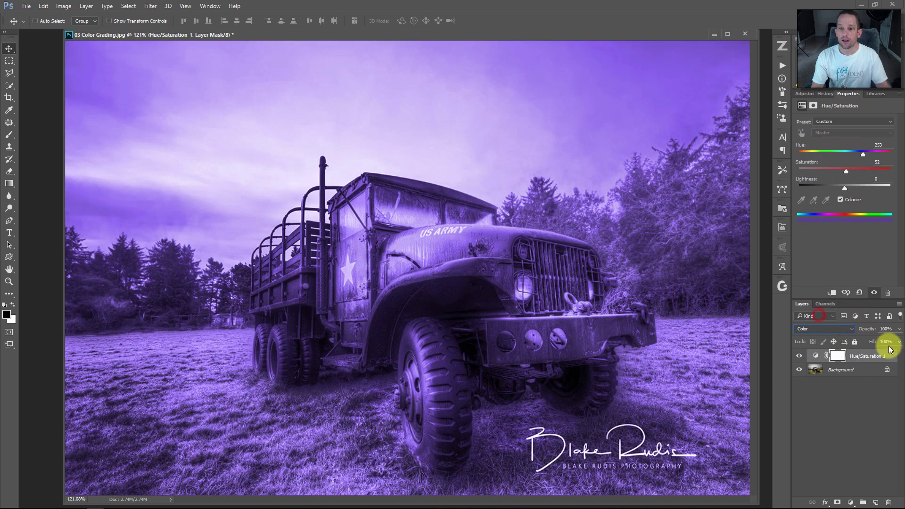
click(896, 329)
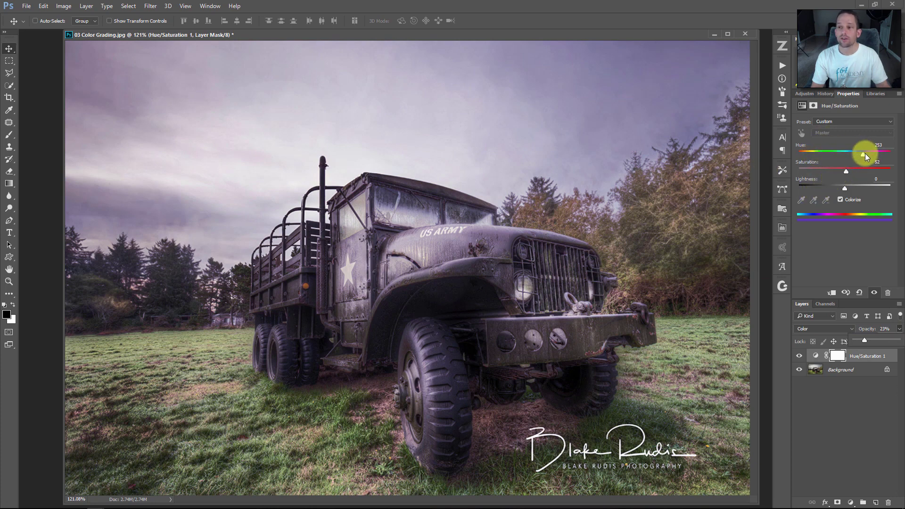
drag(864, 154, 835, 155)
key(Delete)
click(816, 357)
- Dock the photo as a tab, play the HSL Color Grade action, and delete its layer
click(784, 66)
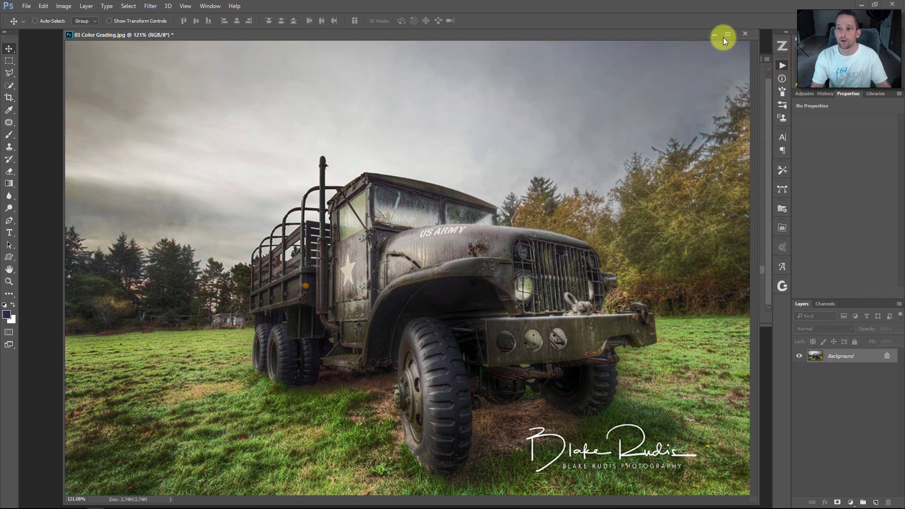
drag(692, 34, 680, 30)
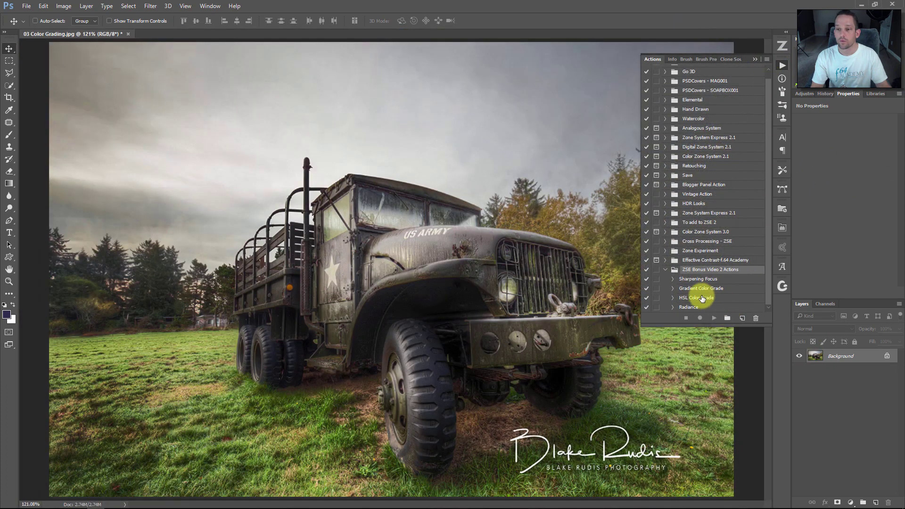
click(697, 298)
click(714, 320)
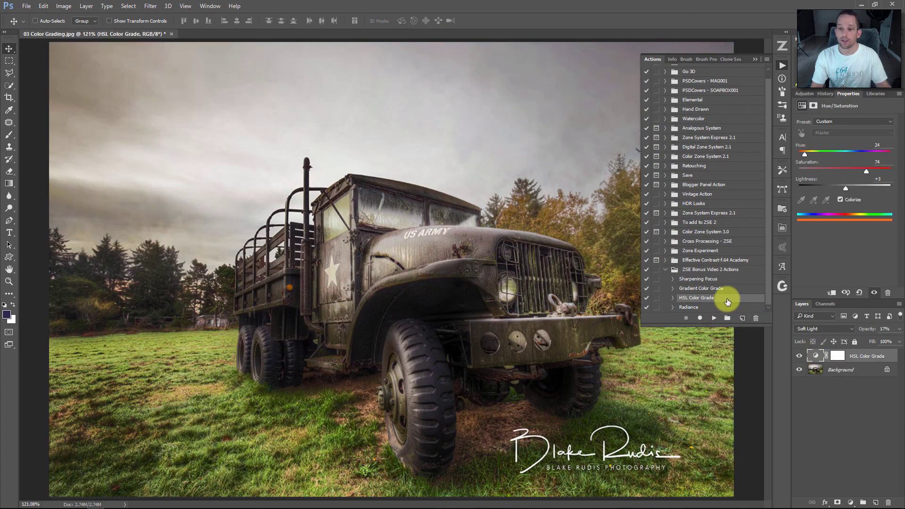
key(Delete)
- Play the Gradient Color Grade action, delete its layer, and collapse the Actions panel
click(707, 288)
click(716, 321)
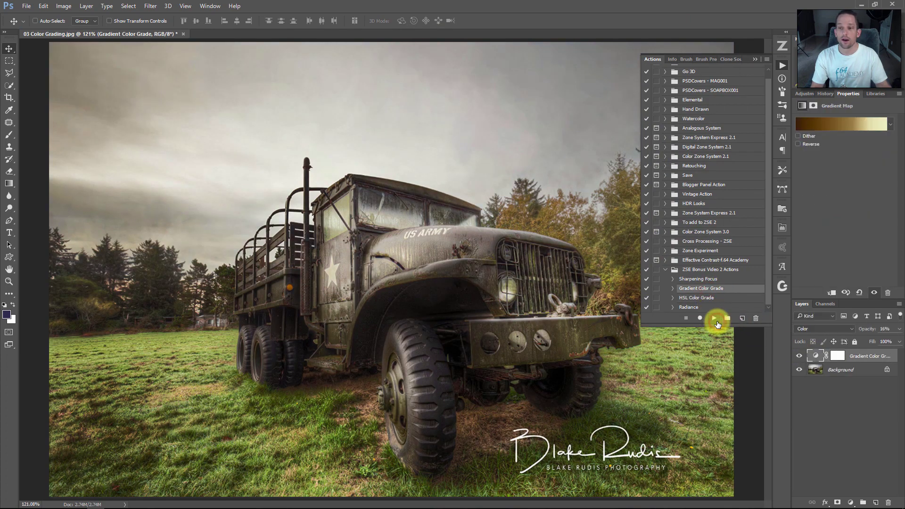
key(Delete)
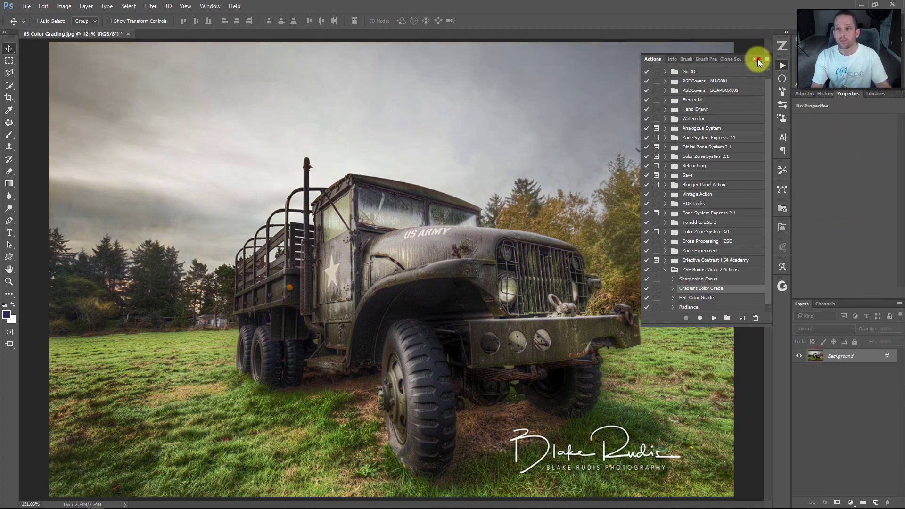
click(782, 65)
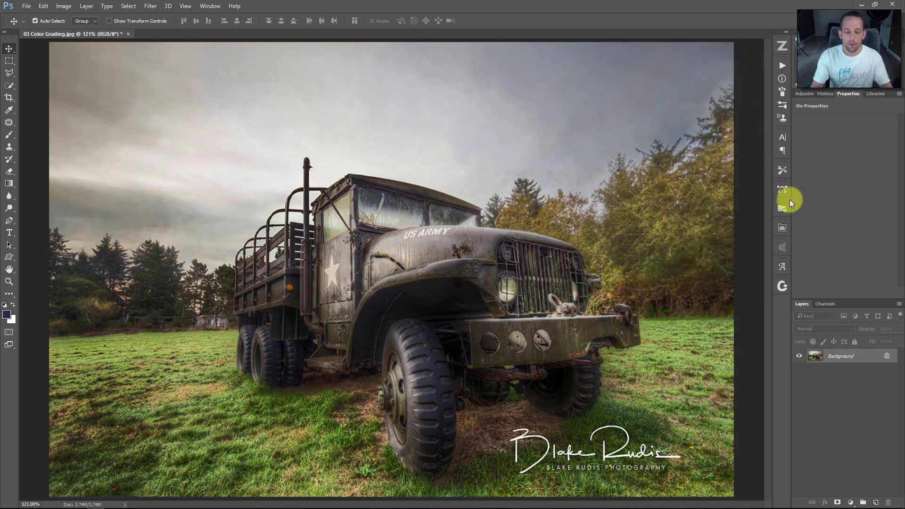
- Duplicate Background into Layer 1 blended in Soft Light, and compare it on and off
key(ctrl+j)
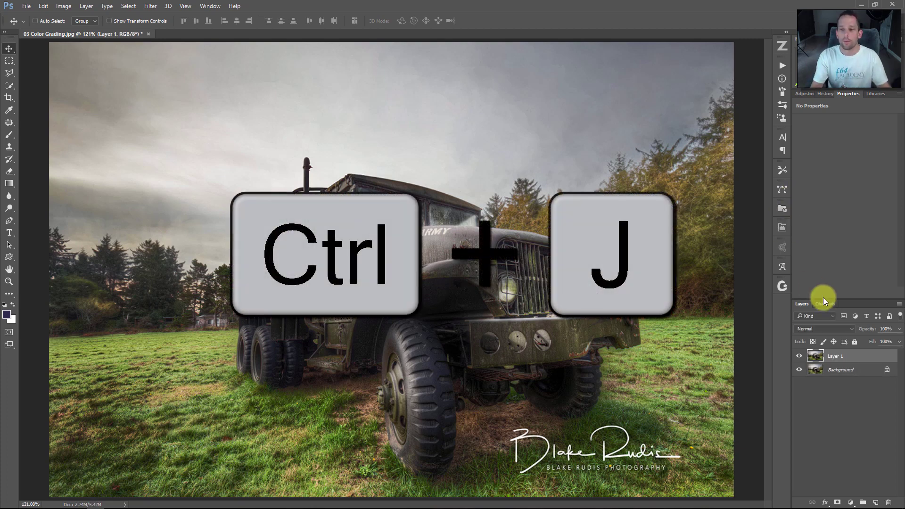
click(824, 329)
click(807, 236)
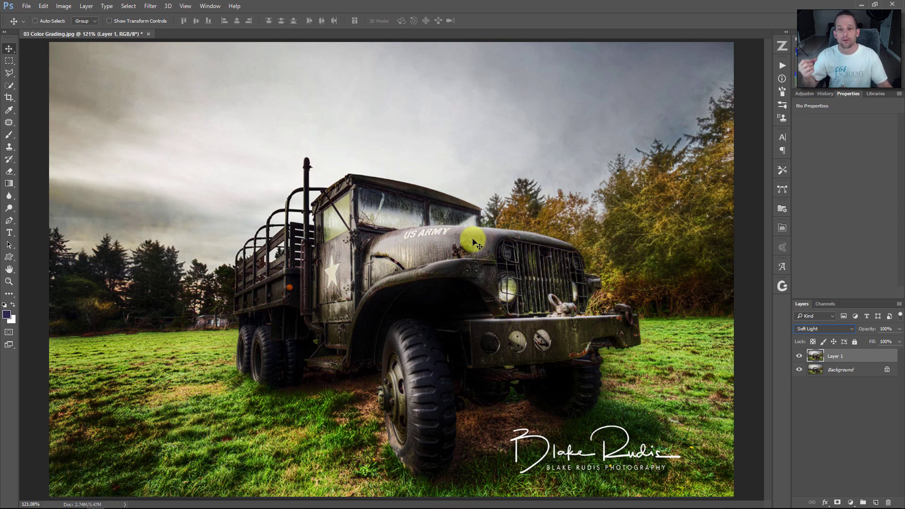
click(799, 356)
click(799, 356)
- Apply a 30-pixel Gaussian Blur to Layer 1 and compare the result on and off
click(152, 6)
click(168, 109)
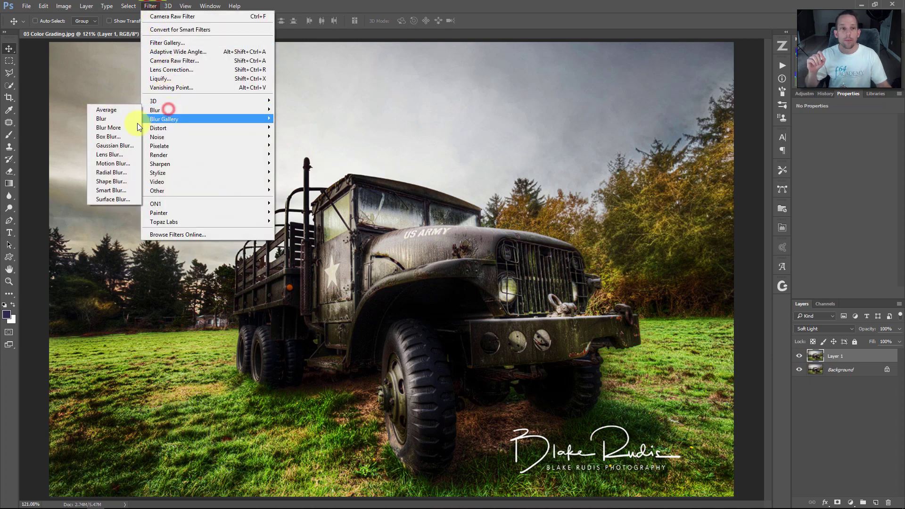
click(113, 145)
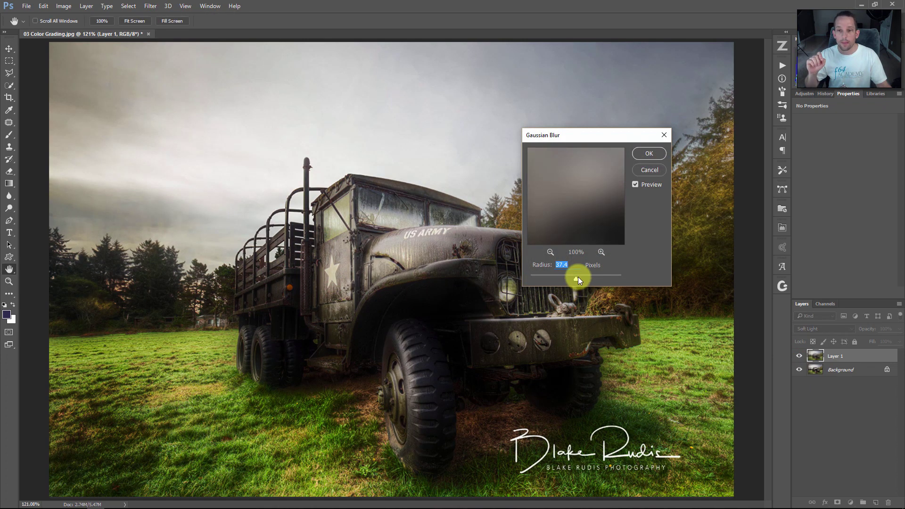
drag(572, 281, 575, 279)
click(572, 265)
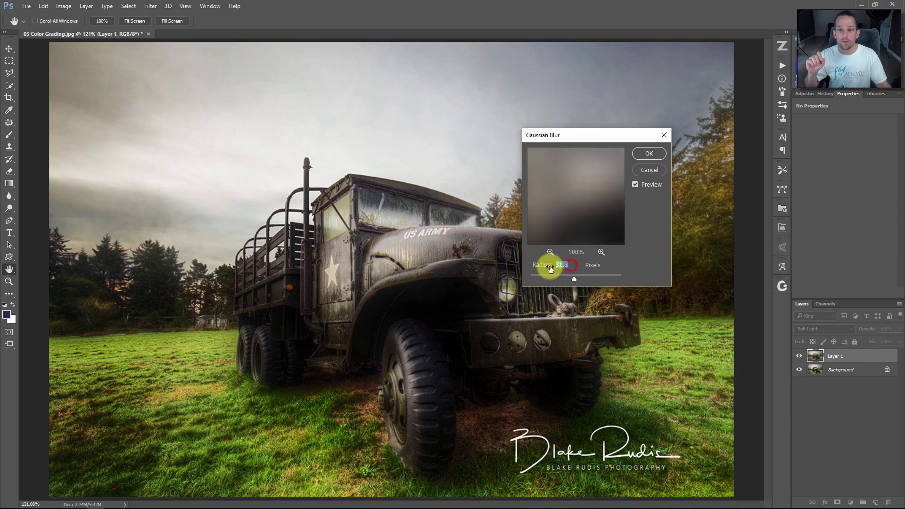
click(647, 152)
click(799, 356)
click(798, 356)
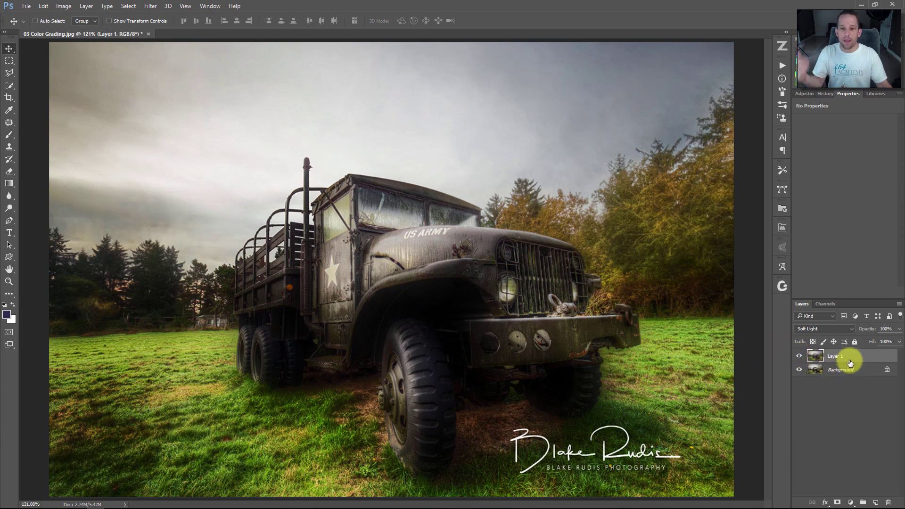
- Split Layer 1's Underlying Layer Blend If sliders to 17/52 and 169/208, then compare
double_click(880, 359)
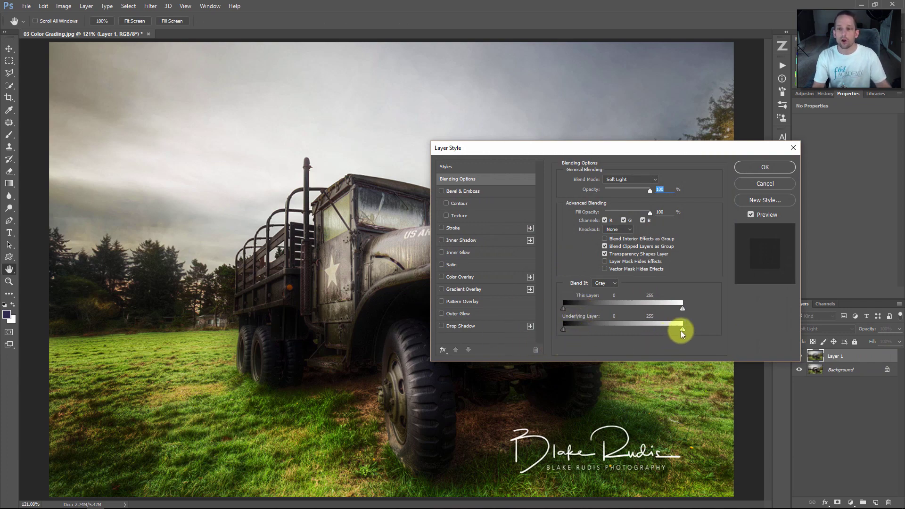
drag(683, 330, 644, 332)
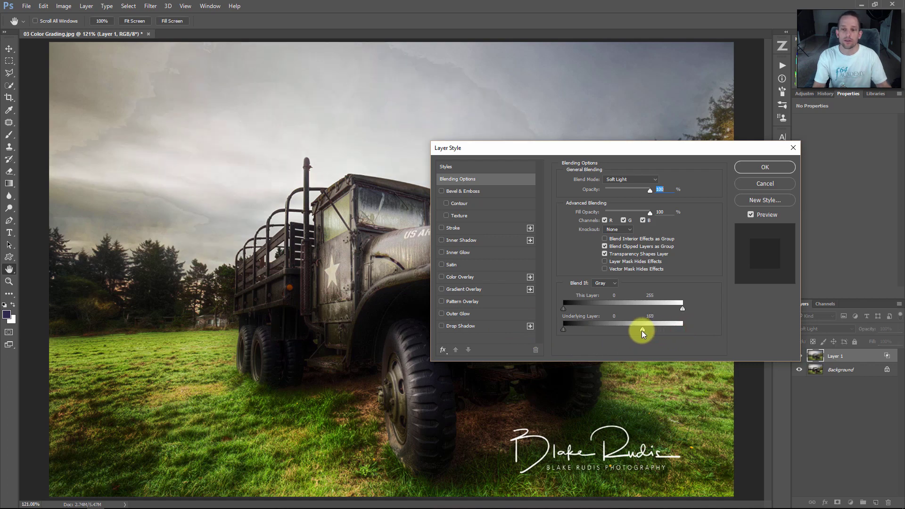
key(alt)
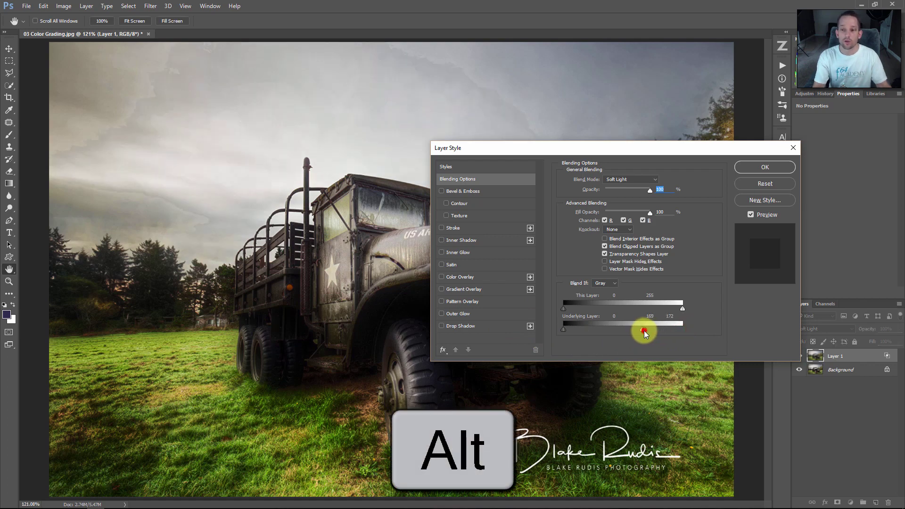
drag(658, 333, 662, 331)
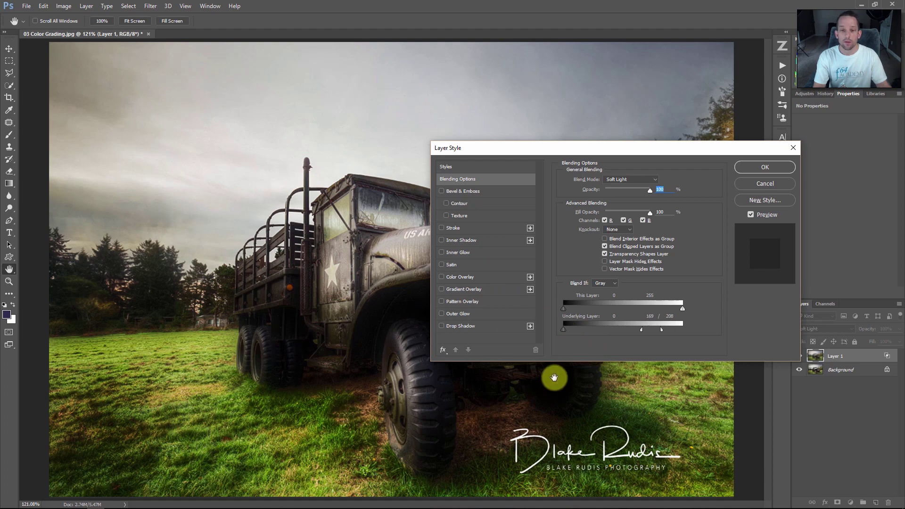
drag(565, 329, 584, 335)
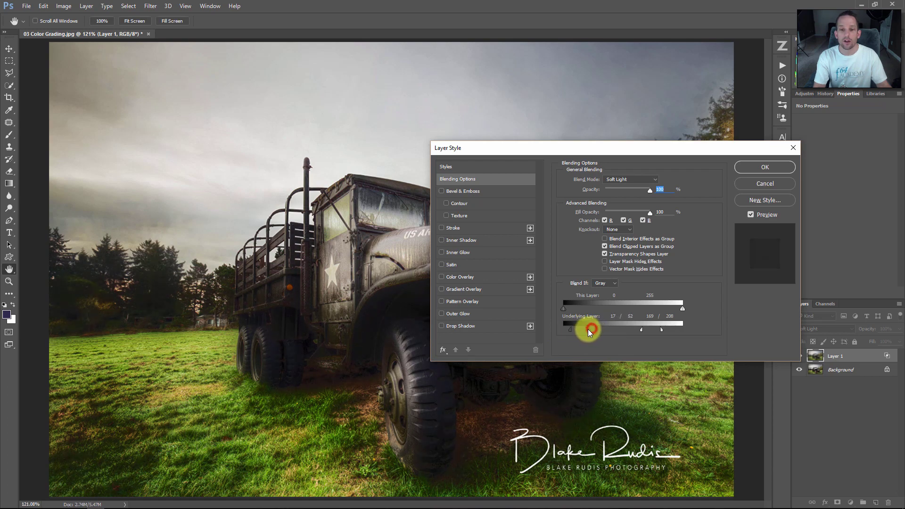
click(766, 167)
click(799, 357)
click(799, 357)
click(799, 357)
click(799, 357)
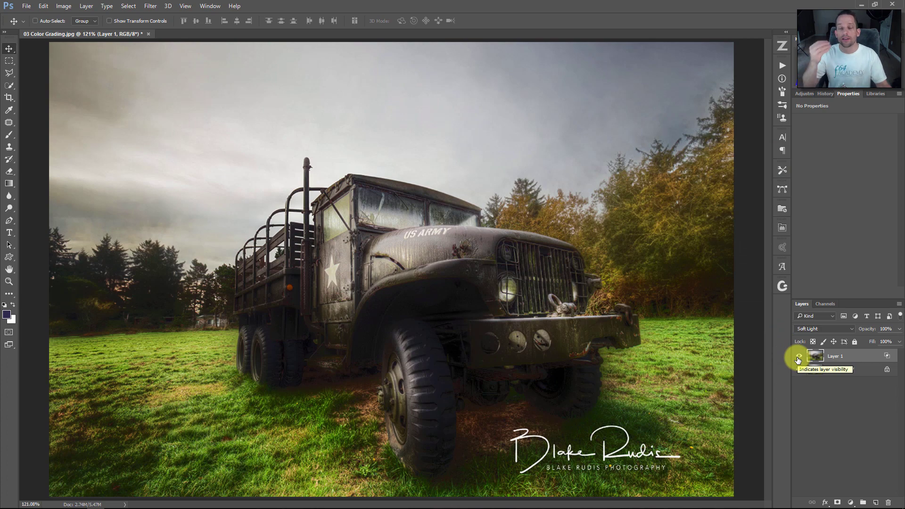
- Delete the blurred Layer 1 and play the Radiance action
click(816, 361)
key(Delete)
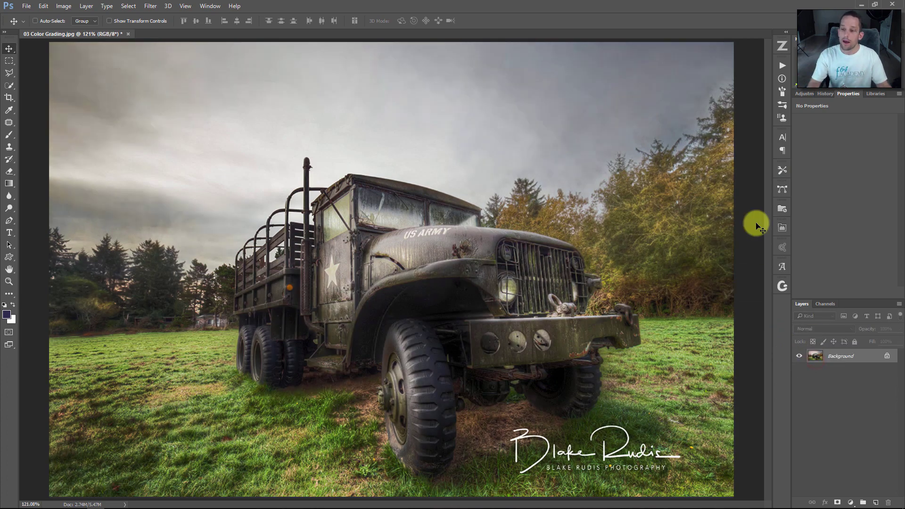
click(782, 65)
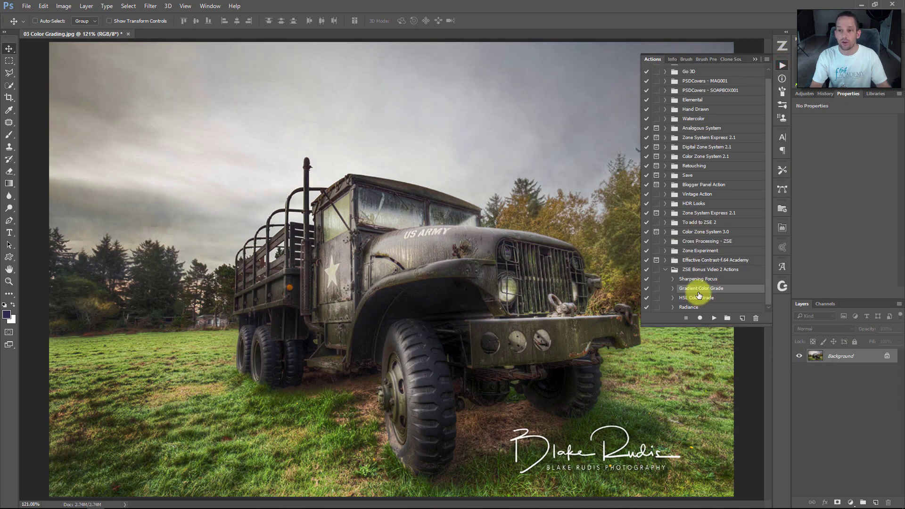
click(689, 307)
click(715, 320)
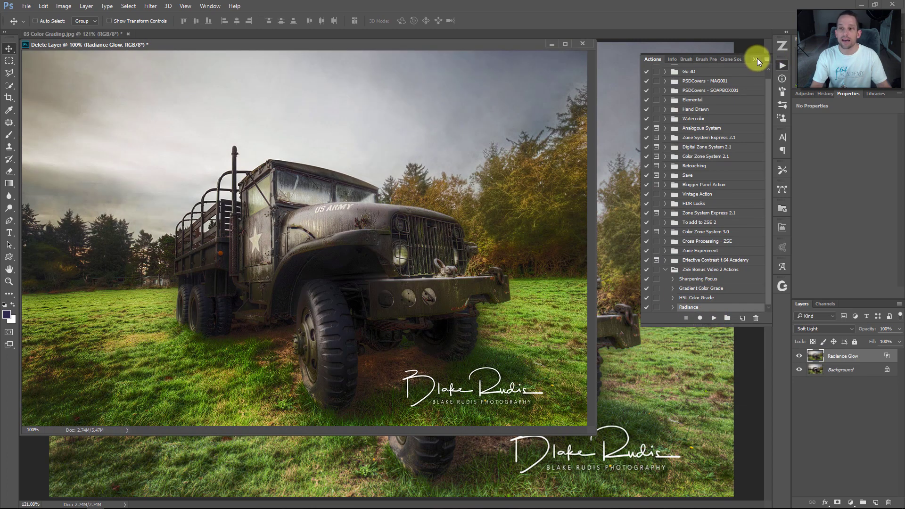
- Close the Radiance result document without saving
click(757, 58)
click(588, 44)
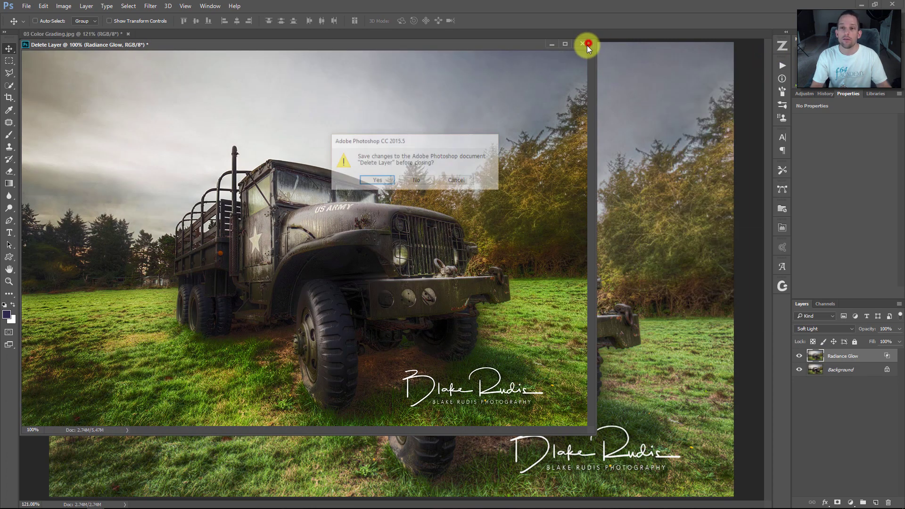
click(427, 181)
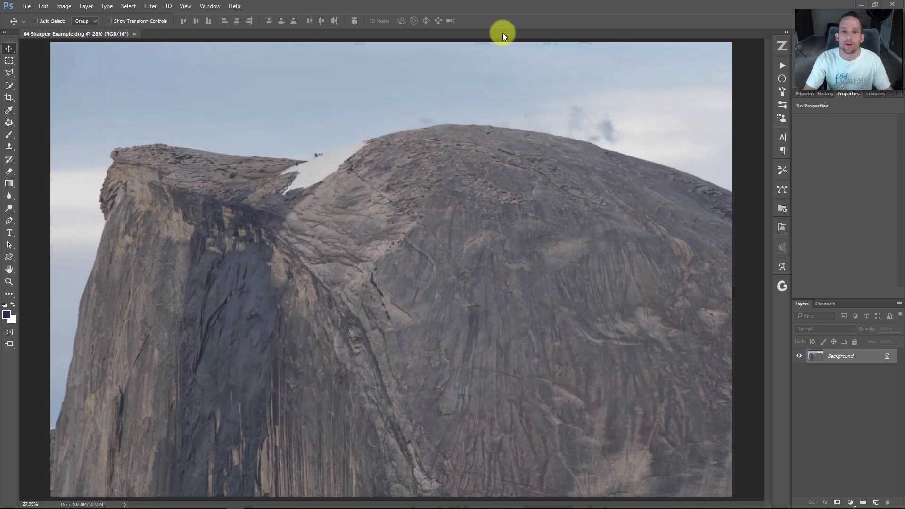
click(502, 33)
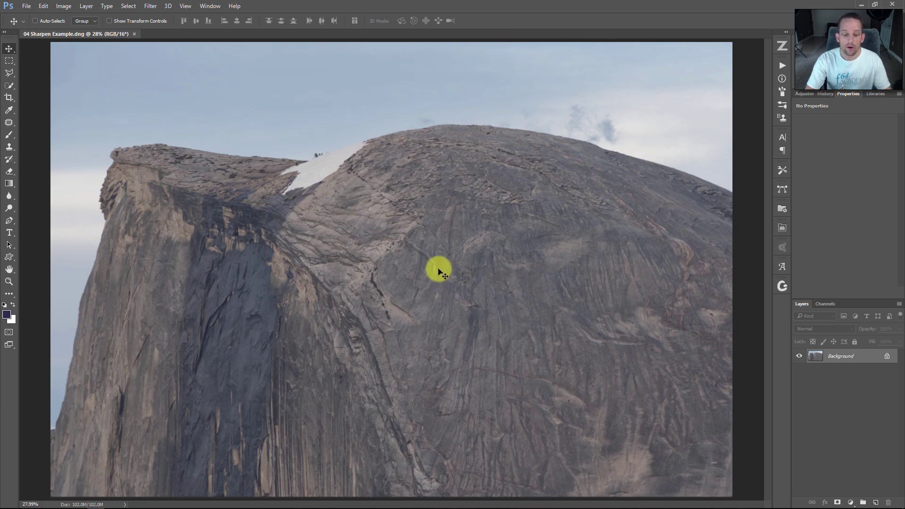
drag(438, 259, 467, 264)
right_click(469, 259)
click(486, 261)
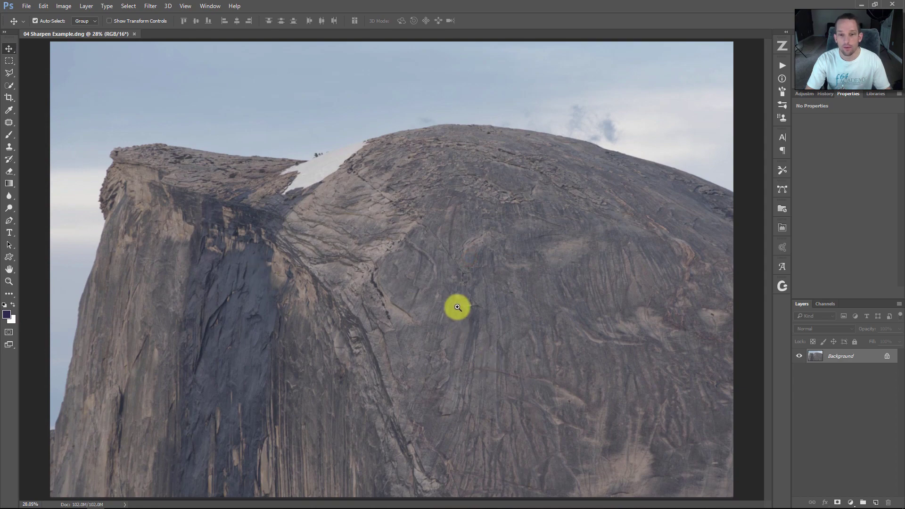
mouse_move(459, 306)
mouse_down()
mouse_move(479, 315)
mouse_move(465, 319)
mouse_up()
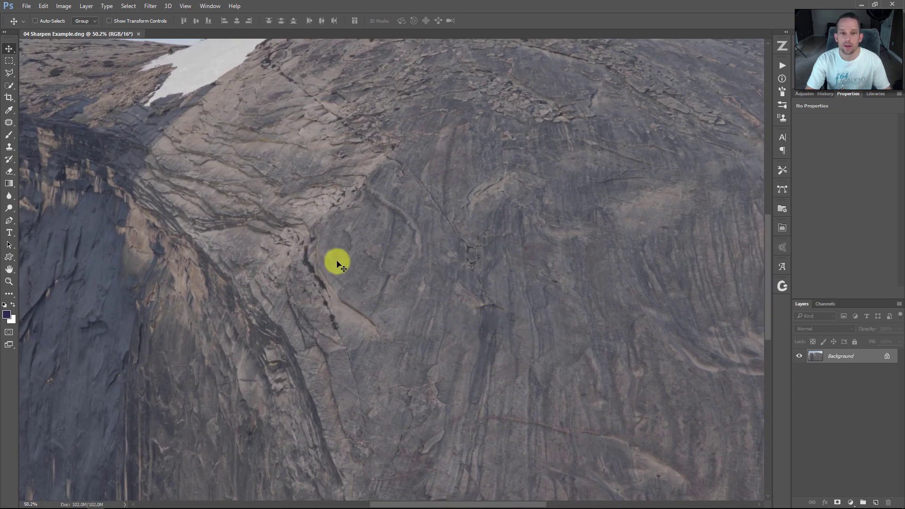
drag(321, 220, 352, 267)
drag(435, 321, 403, 310)
drag(305, 325, 440, 420)
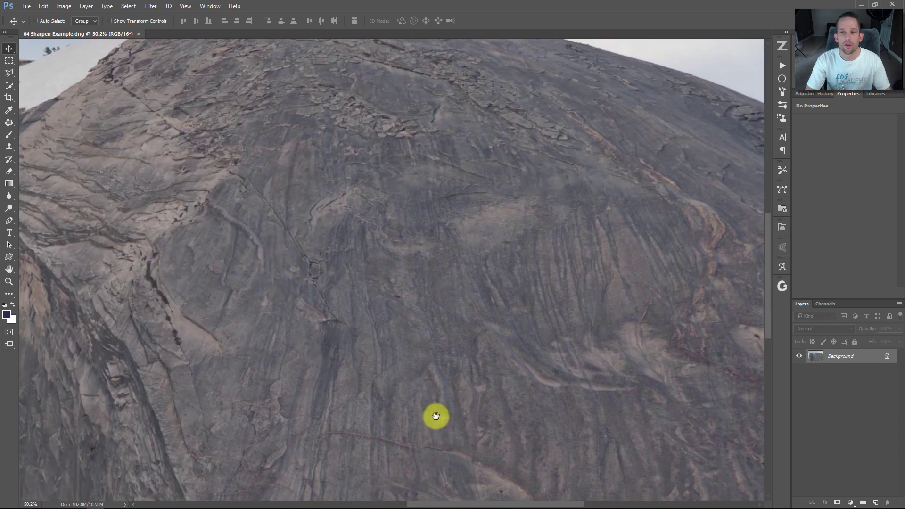
mouse_move(387, 337)
mouse_down()
mouse_move(458, 307)
mouse_move(580, 205)
mouse_move(567, 208)
mouse_up()
mouse_move(309, 262)
mouse_down()
mouse_move(359, 263)
mouse_move(390, 295)
mouse_move(339, 406)
mouse_up()
drag(537, 362, 384, 353)
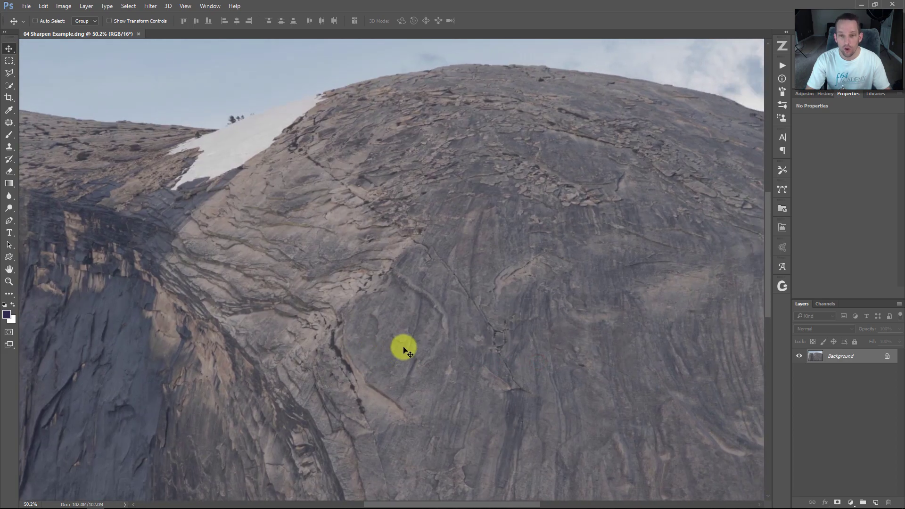
right_click(441, 358)
click(442, 359)
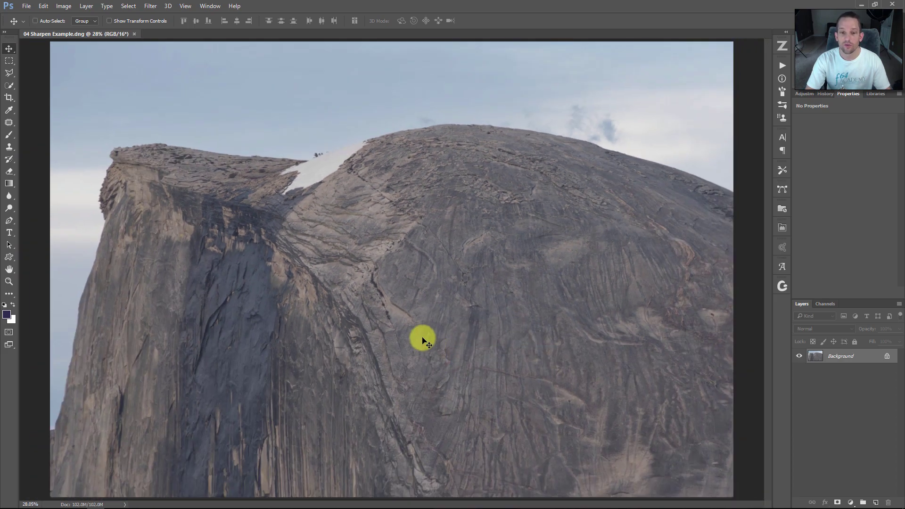
drag(406, 262, 431, 269)
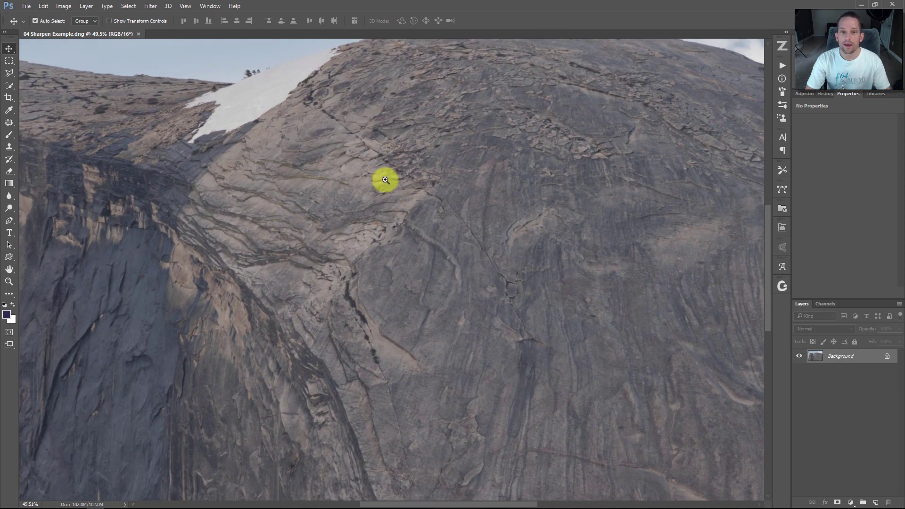
mouse_move(471, 203)
mouse_down()
mouse_move(499, 215)
mouse_move(464, 209)
mouse_up()
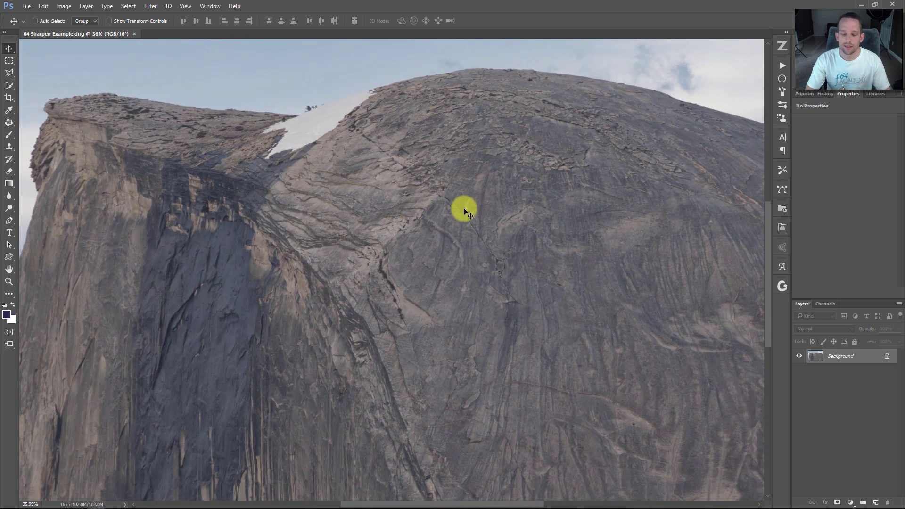
- Duplicate the photo into Layer 1 blended in Linear Light
key(ctrl+j)
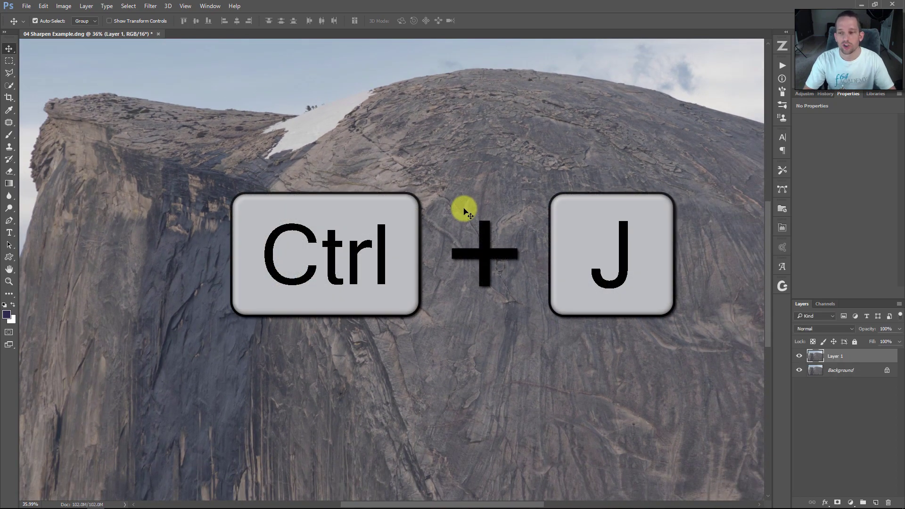
click(823, 332)
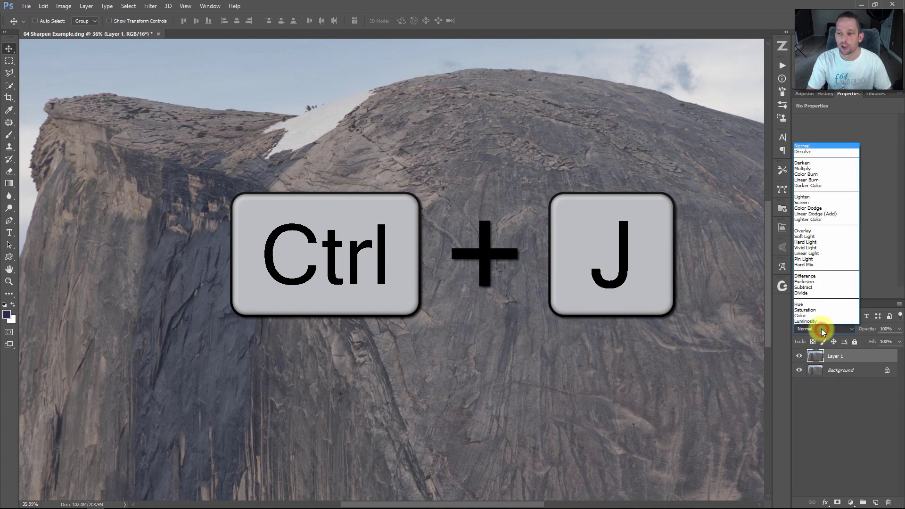
click(811, 253)
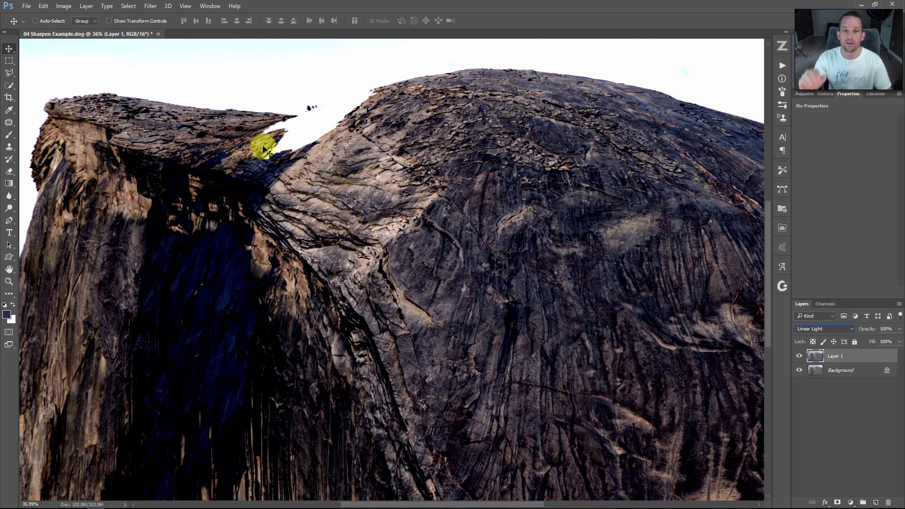
- Apply High Pass to Layer 1 with a radius of 0.8 pixels
click(149, 6)
mouse_move(164, 196)
click(130, 202)
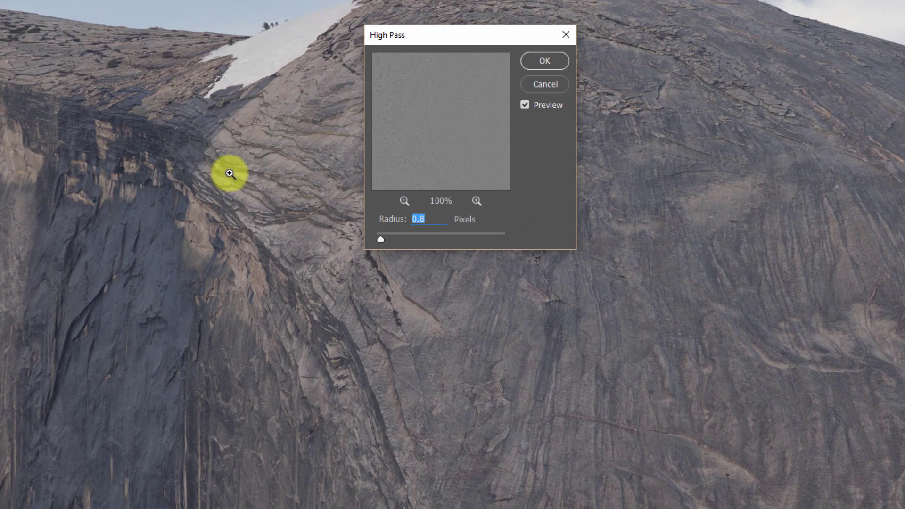
ctrl+click(283, 212)
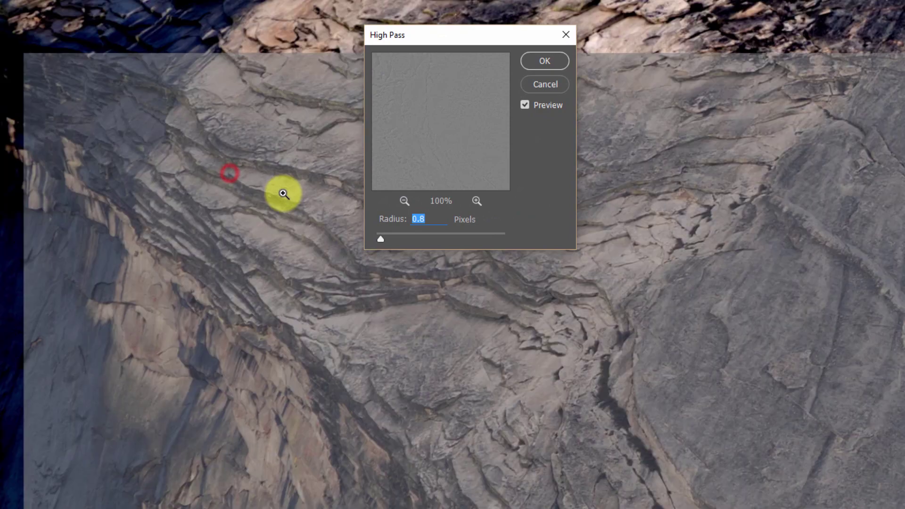
drag(425, 43, 637, 93)
click(741, 158)
click(740, 158)
drag(593, 291, 635, 290)
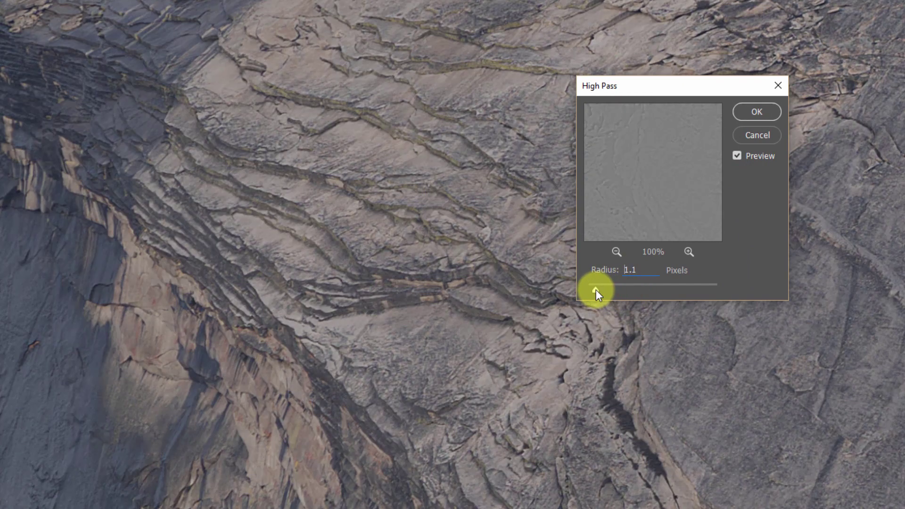
drag(596, 292, 594, 294)
click(641, 270)
key(BackSpace)
text(8)
key(Return)
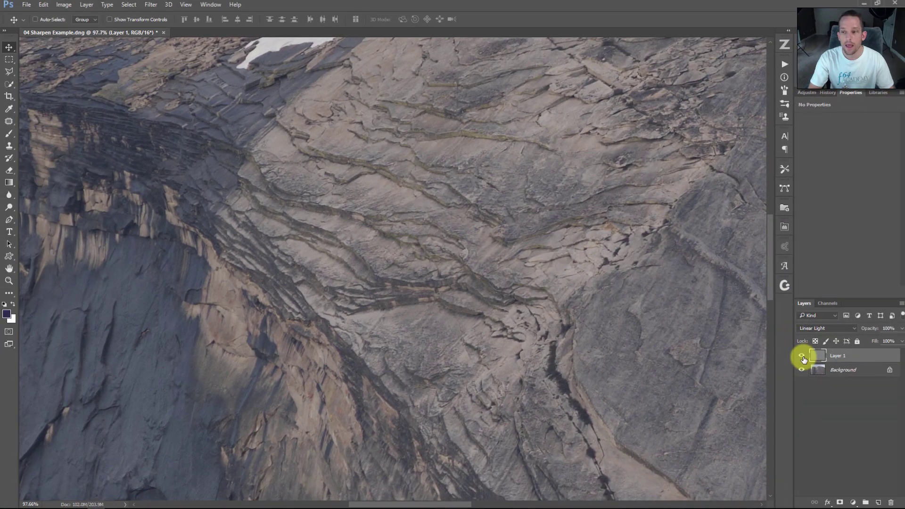
click(802, 356)
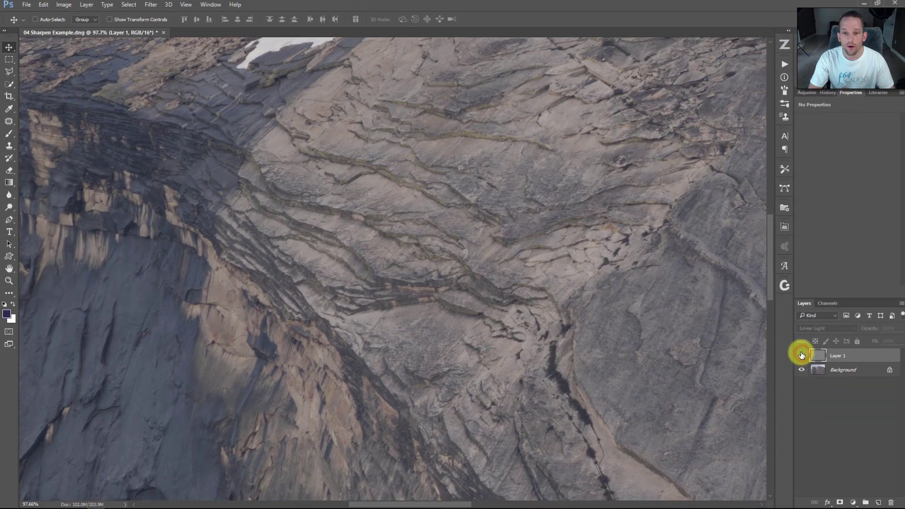
drag(405, 181, 446, 200)
click(801, 356)
click(800, 358)
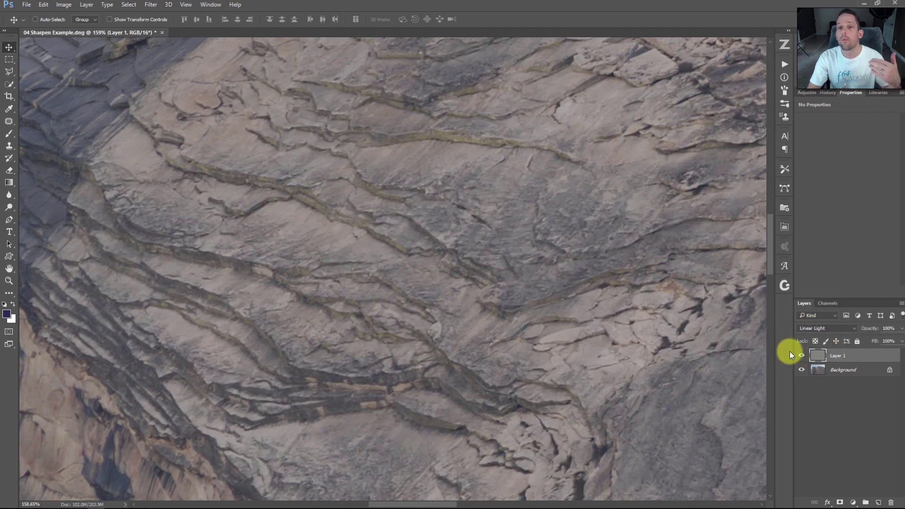
key(ctrl+j)
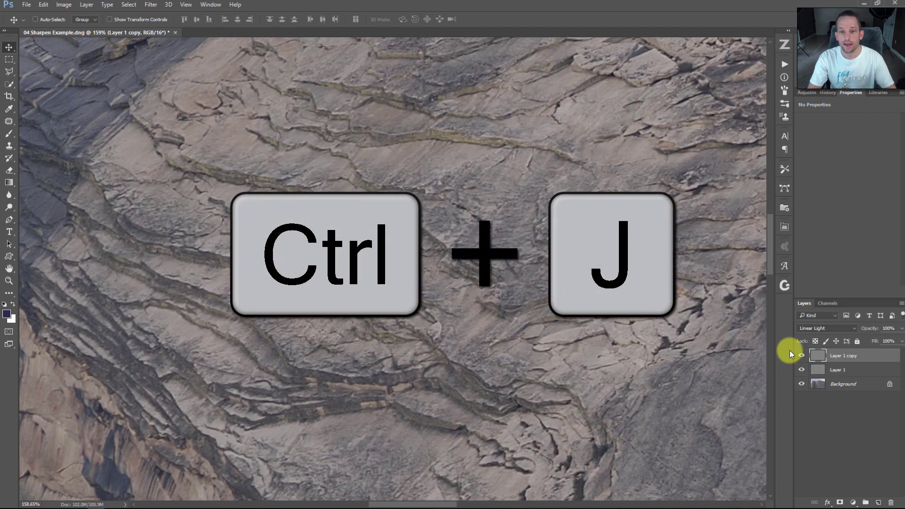
click(801, 356)
click(801, 356)
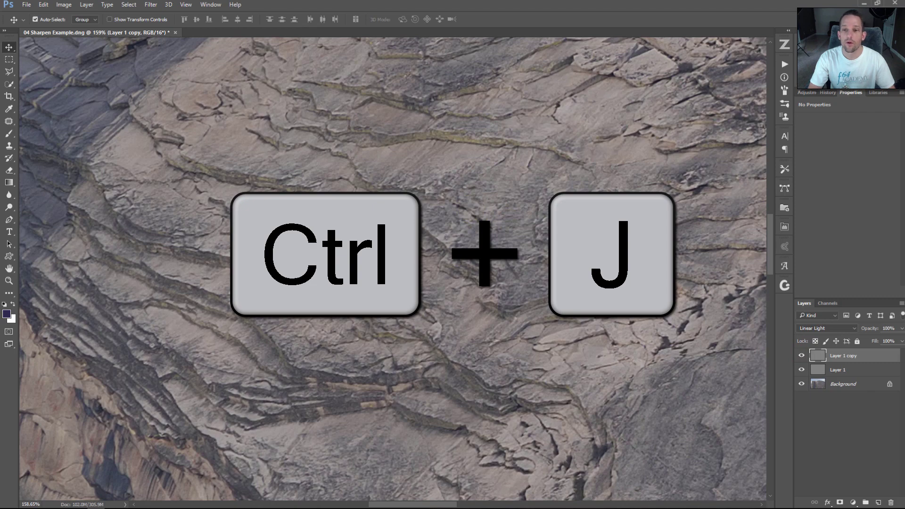
right_click(590, 273)
click(595, 277)
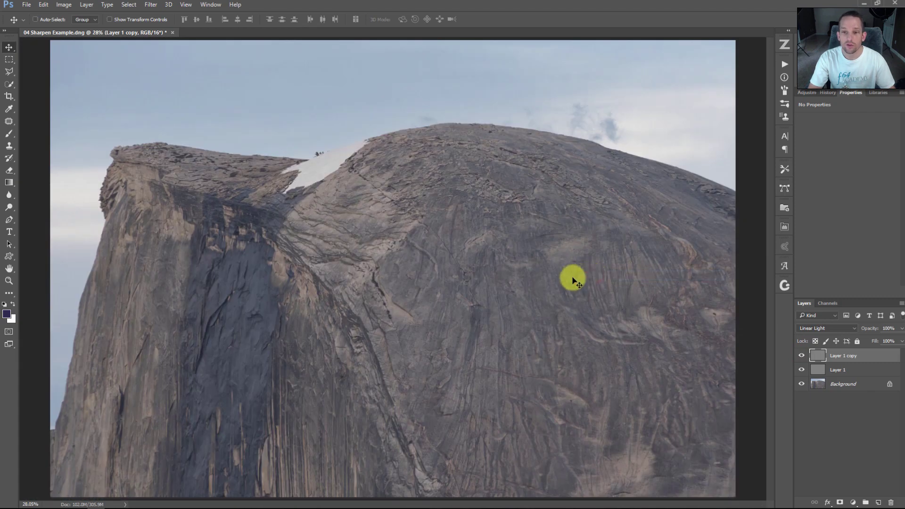
click(548, 306)
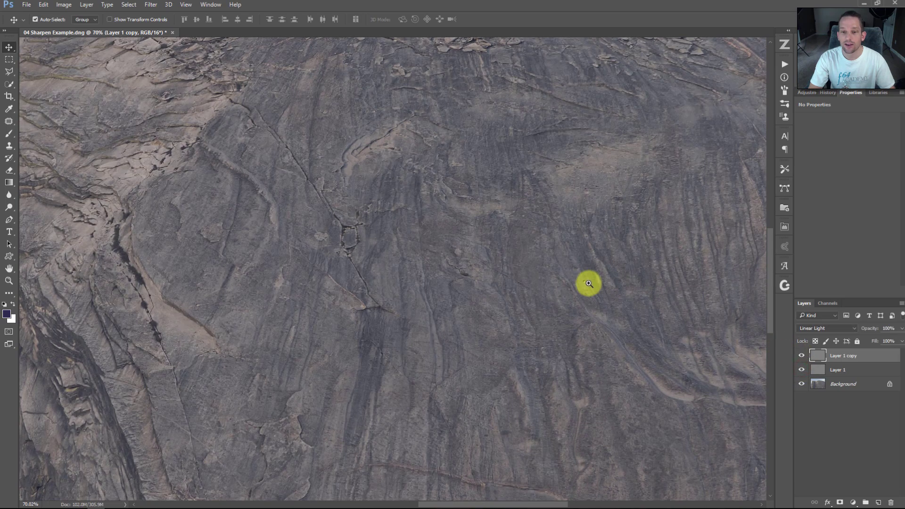
right_click(592, 283)
click(606, 297)
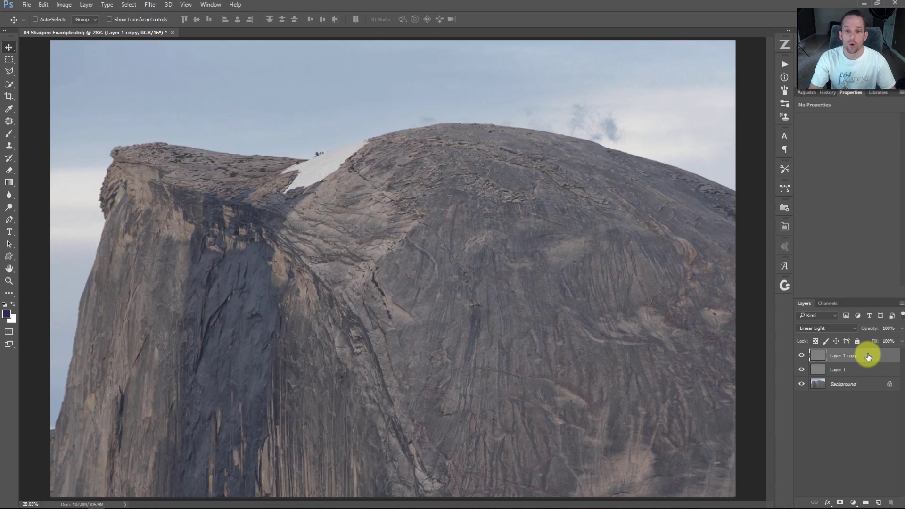
key(Delete)
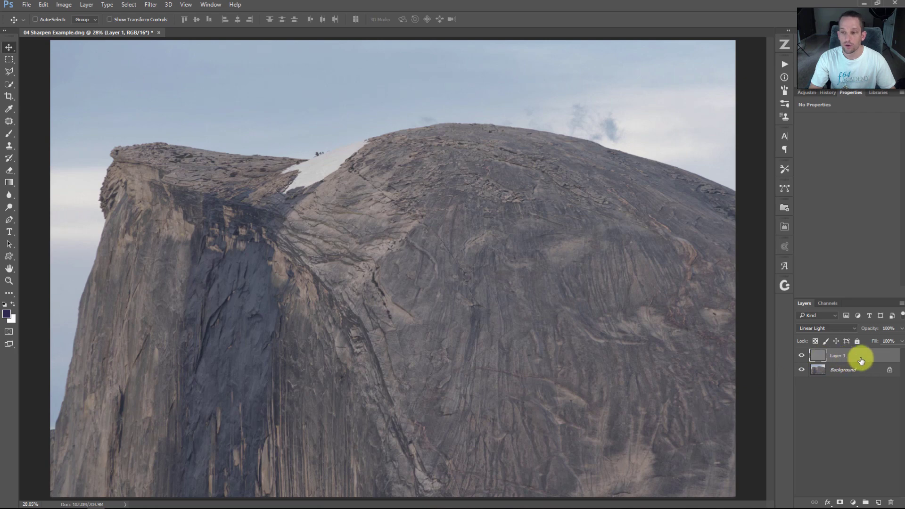
- Add a red Color Overlay effect to Layer 1
double_click(877, 359)
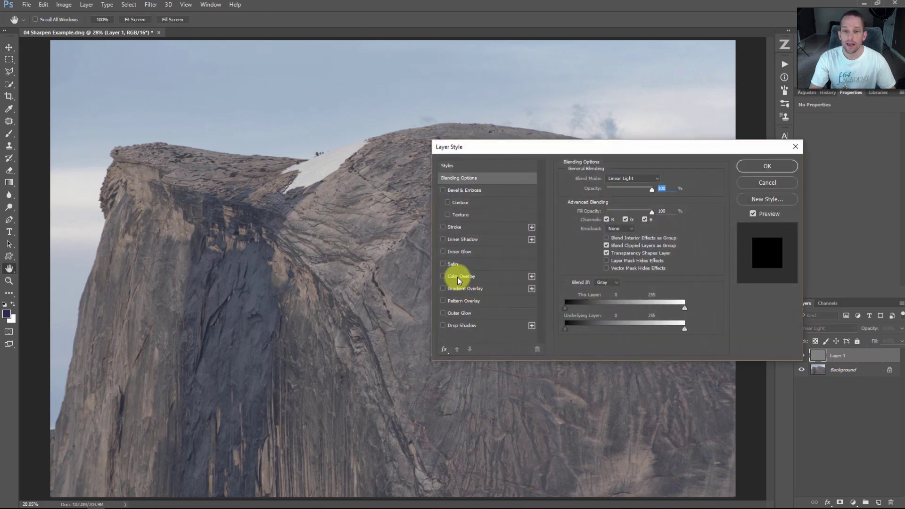
click(457, 276)
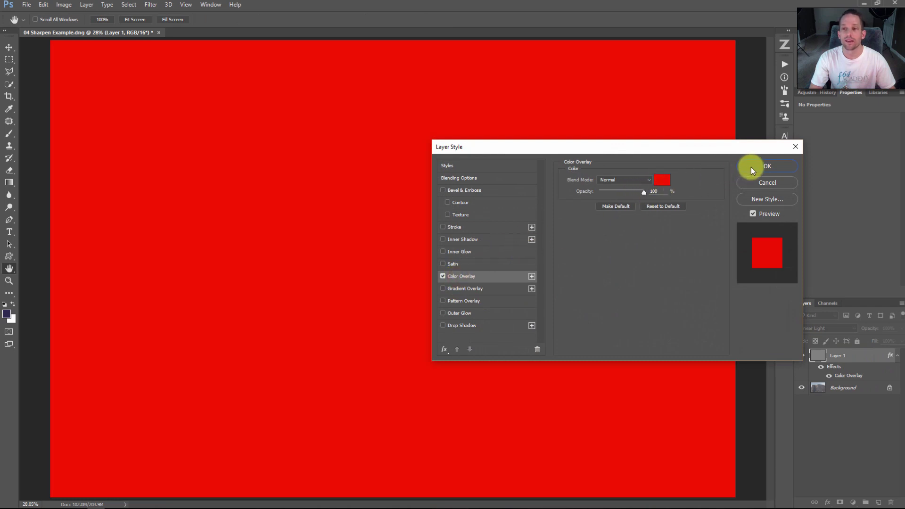
click(455, 180)
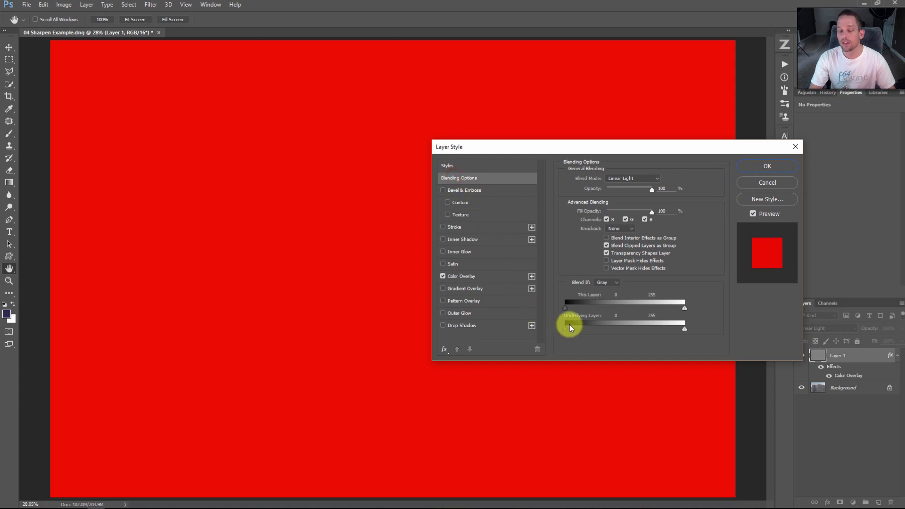
- Split Layer 1's Underlying Layer Blend If sliders to 49/97 and 188/232
click(569, 324)
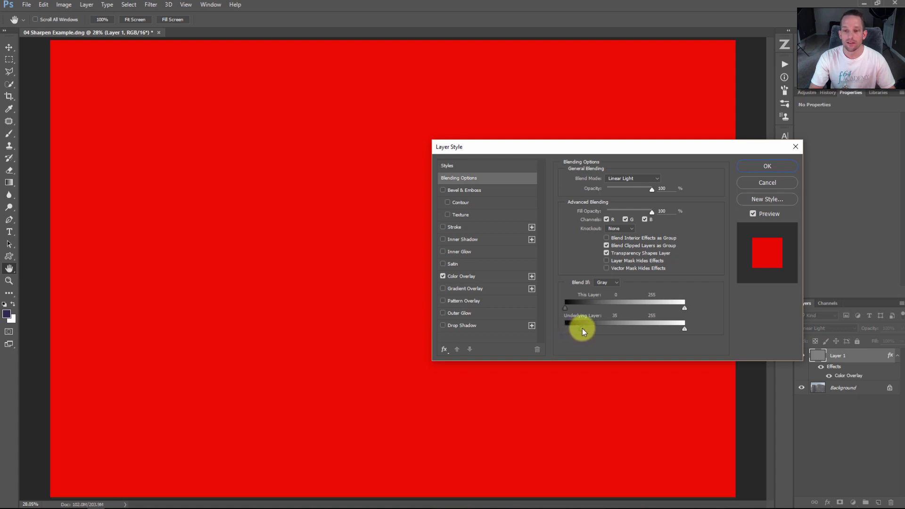
drag(582, 329, 598, 332)
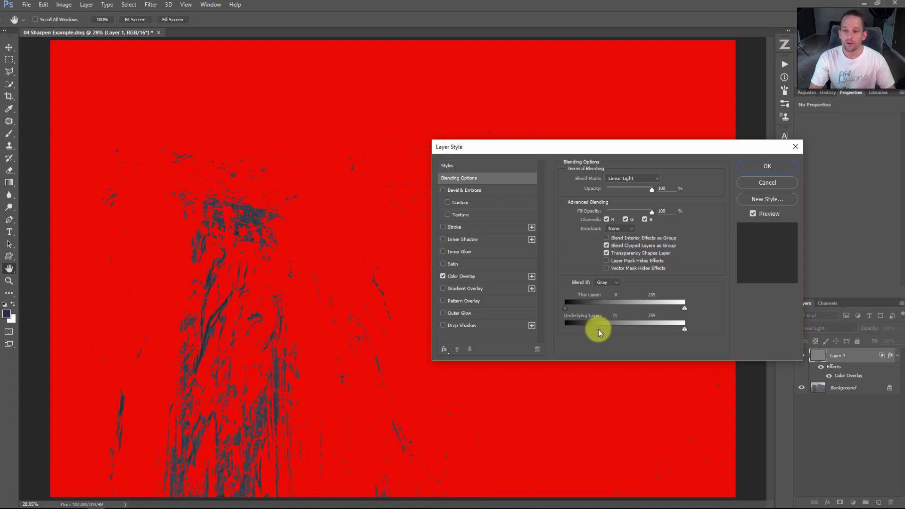
mouse_move(599, 329)
mouse_down()
mouse_move(561, 330)
mouse_move(599, 330)
mouse_up()
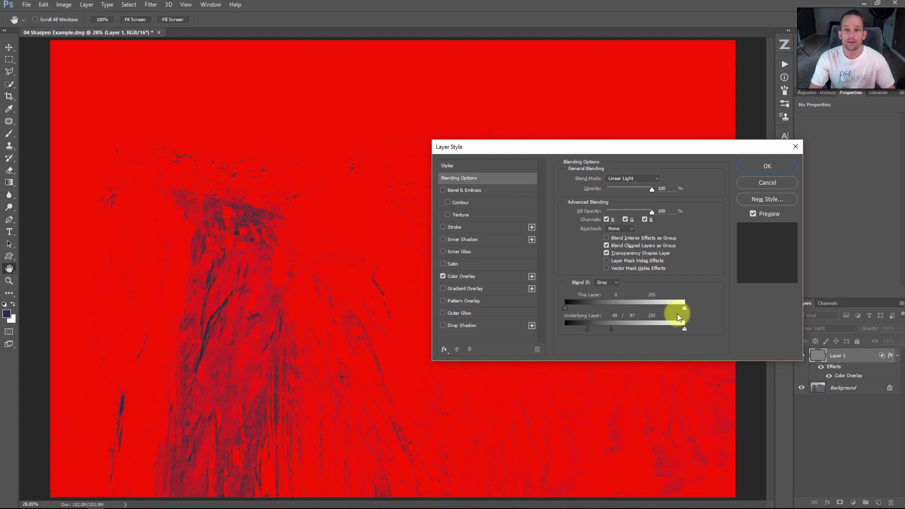
drag(651, 148, 467, 211)
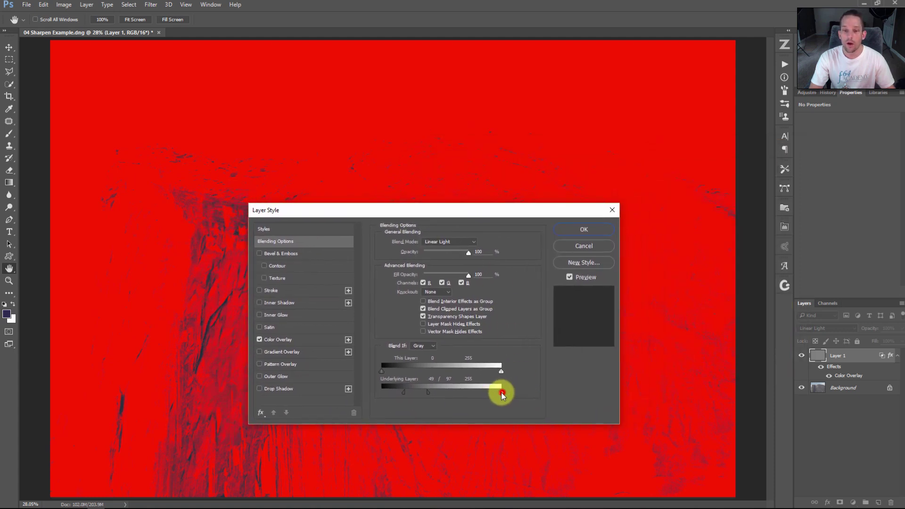
drag(492, 392, 464, 393)
- Confirm the layer style, hide the red overlay, compare Layer 1 on and off, then delete Layer 1
click(585, 230)
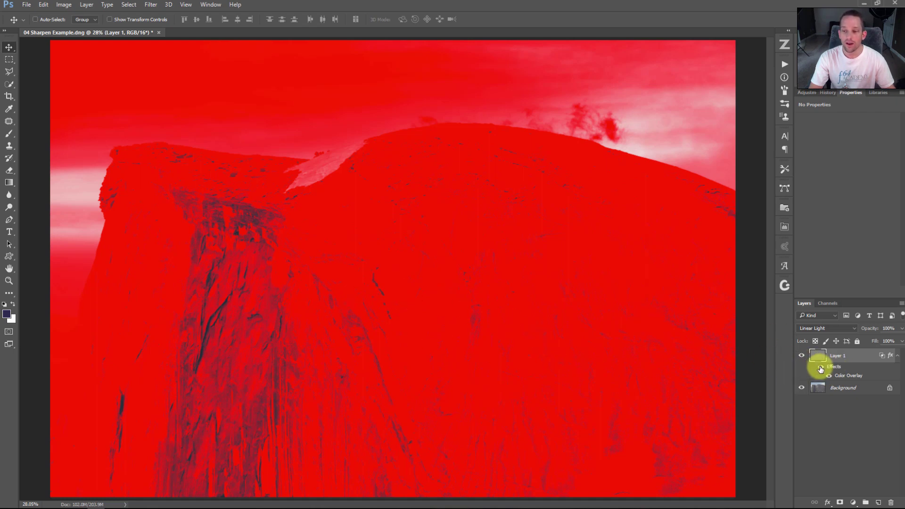
click(821, 369)
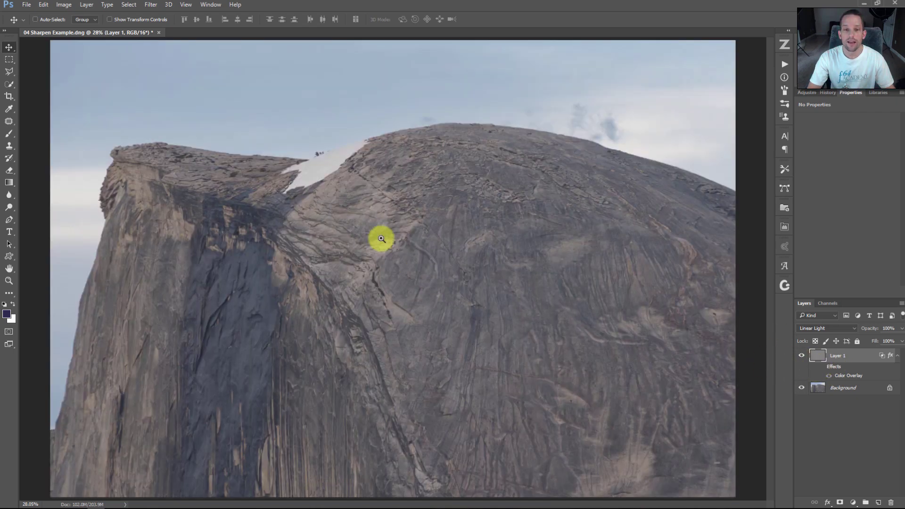
drag(414, 246, 487, 270)
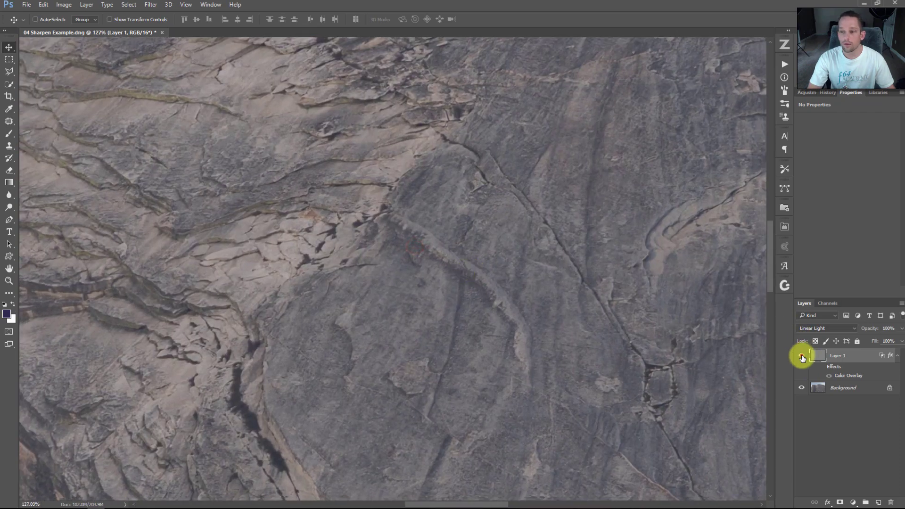
click(800, 356)
click(800, 357)
right_click(561, 304)
click(576, 316)
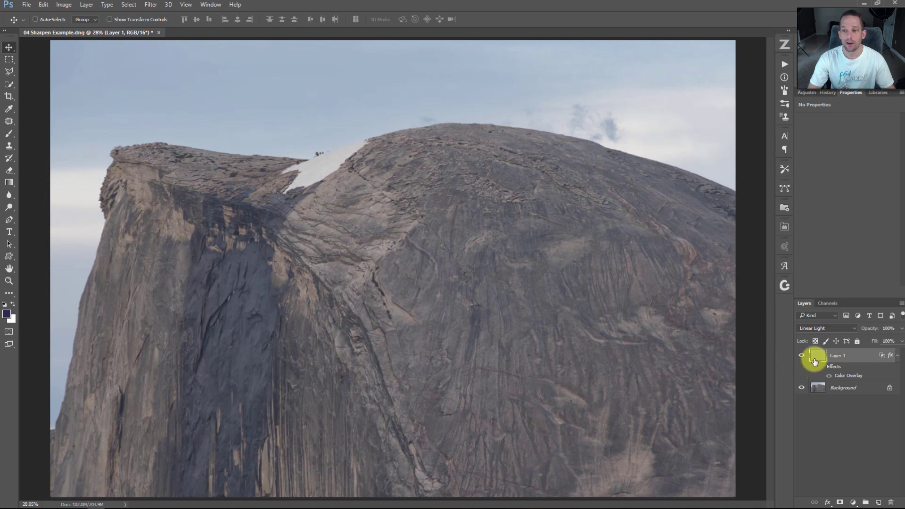
click(815, 359)
key(Delete)
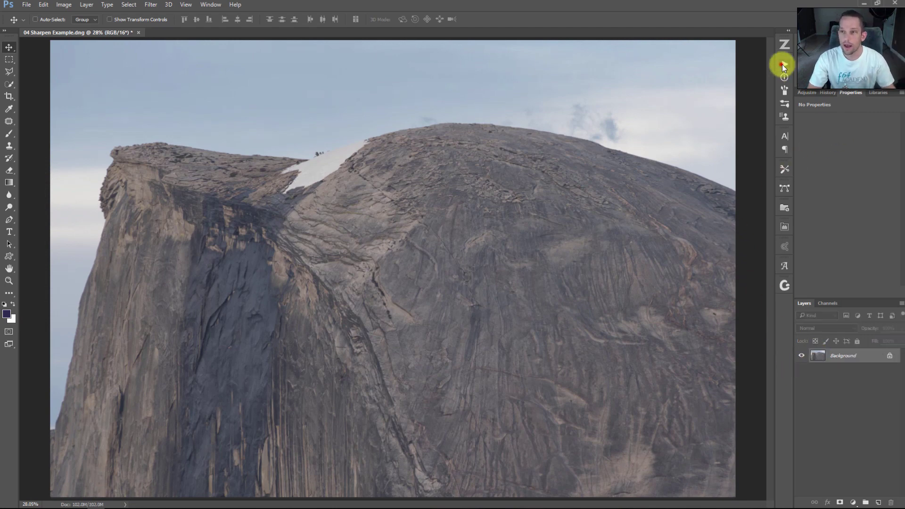
- Play the Sharpening Focus action from the Actions panel
click(784, 63)
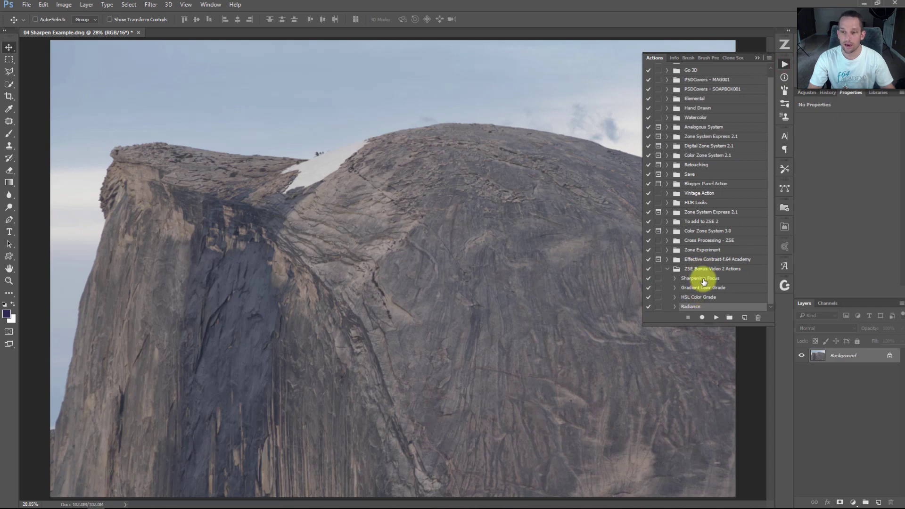
click(703, 279)
click(717, 317)
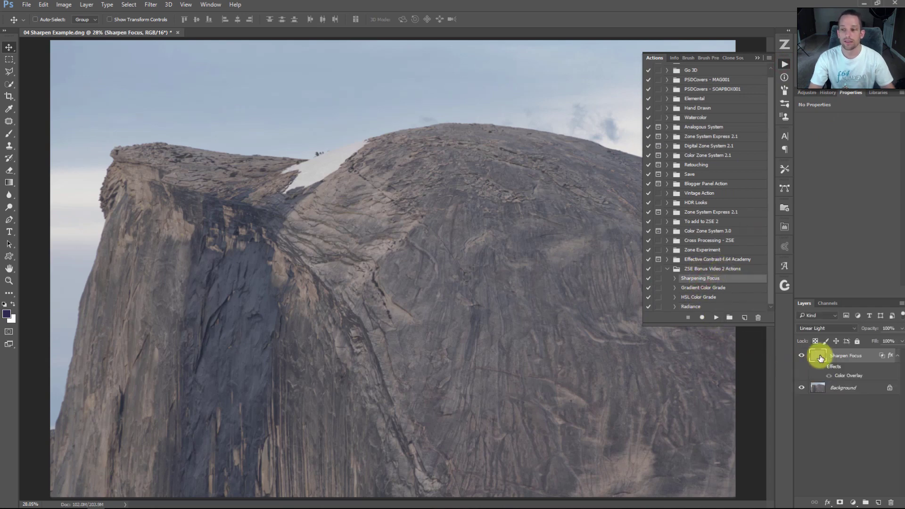
click(757, 59)
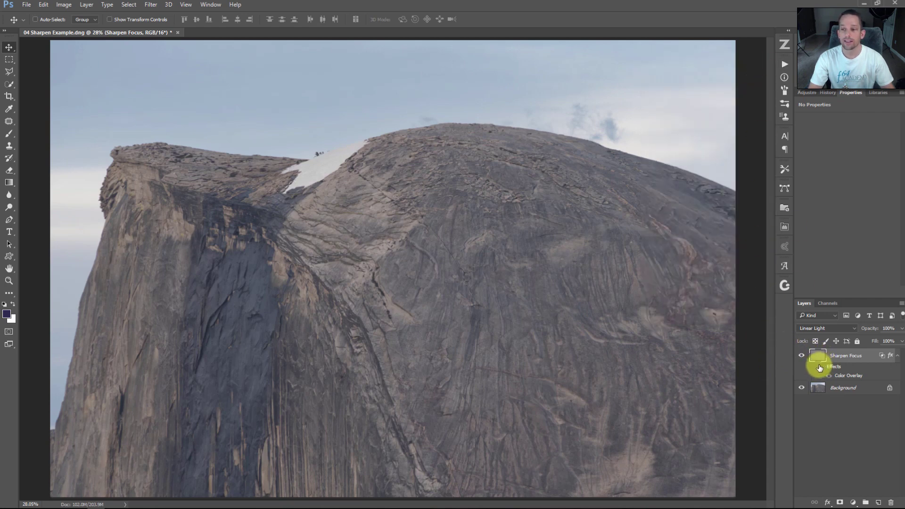
- Compare the Sharpen Focus layer and its red overlay on and off at 122% zoom
click(822, 368)
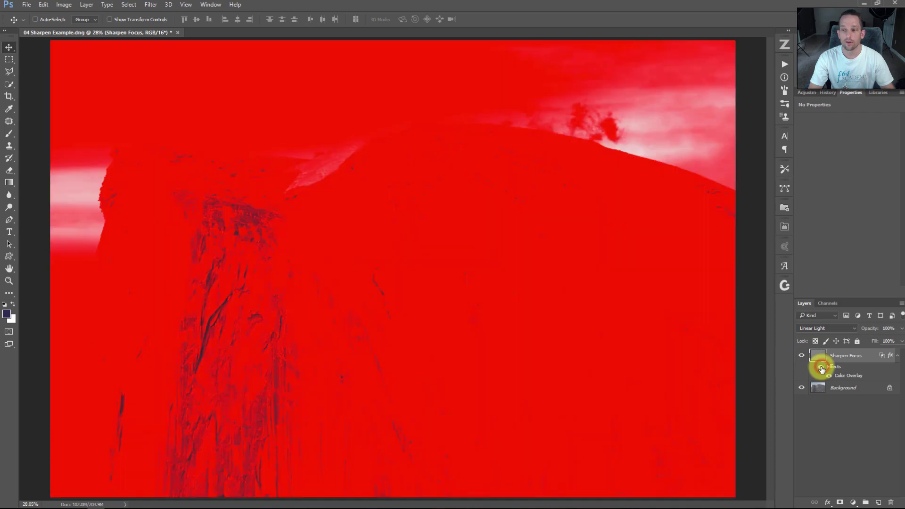
click(822, 369)
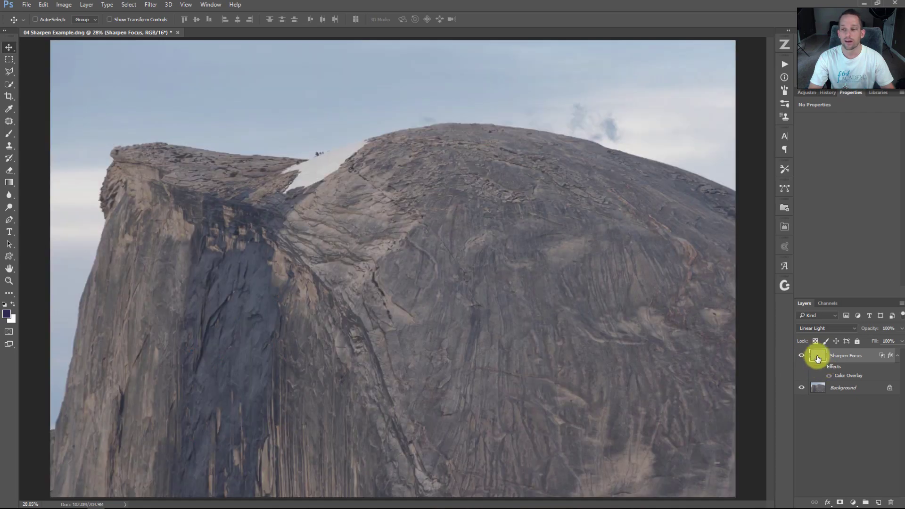
click(803, 356)
drag(491, 297, 636, 319)
click(803, 356)
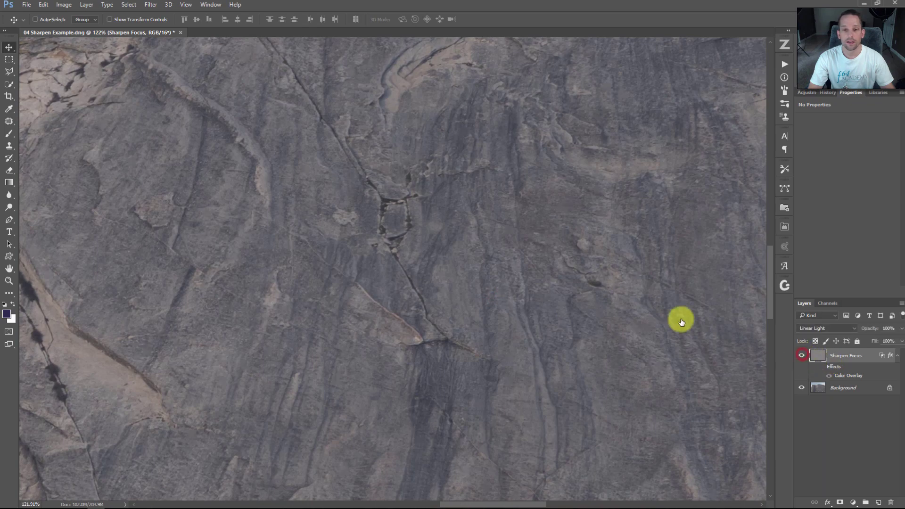
right_click(596, 285)
click(608, 296)
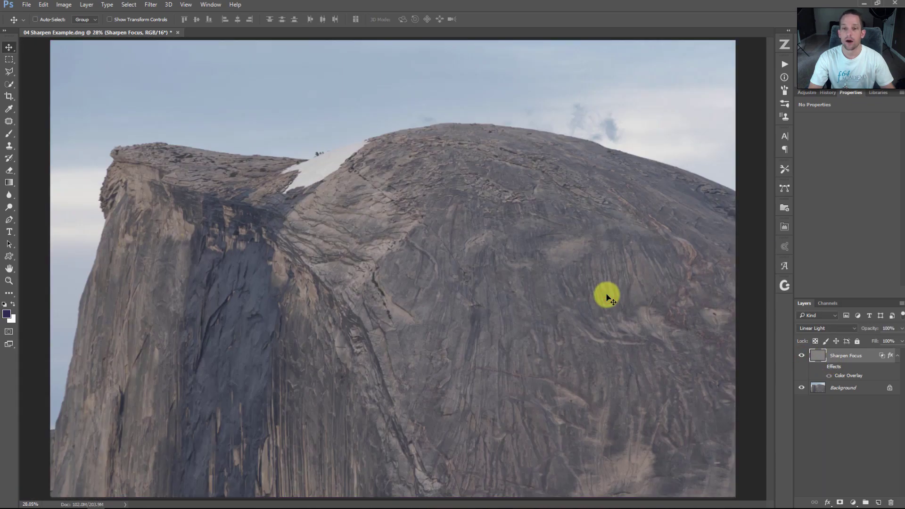